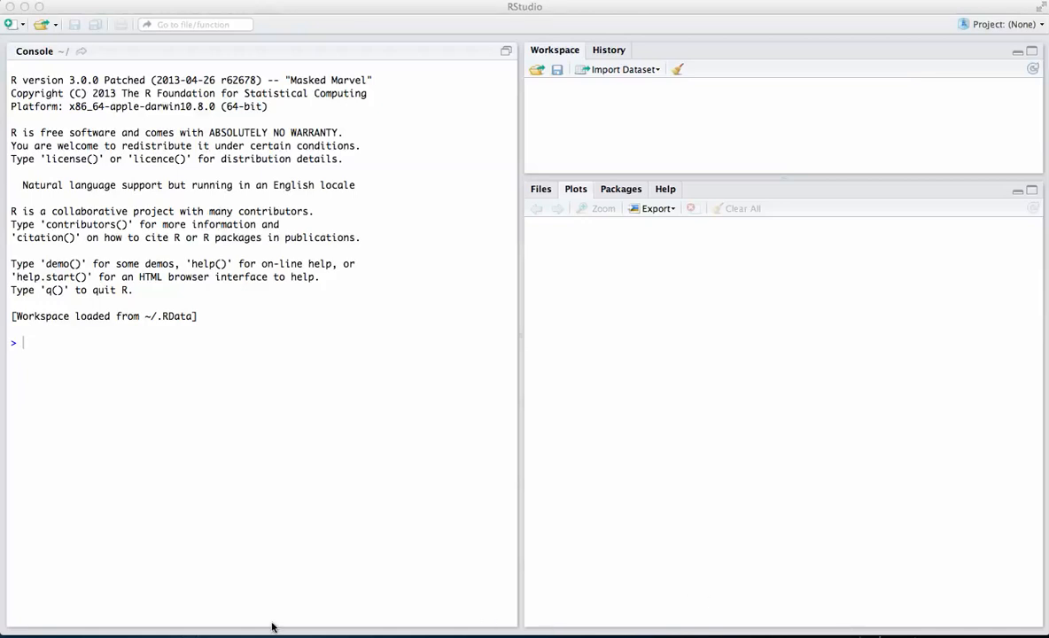
- Load the SSDforR package from the list of installed packages
{"action": "left_click", "coordinate": [42, 353]}
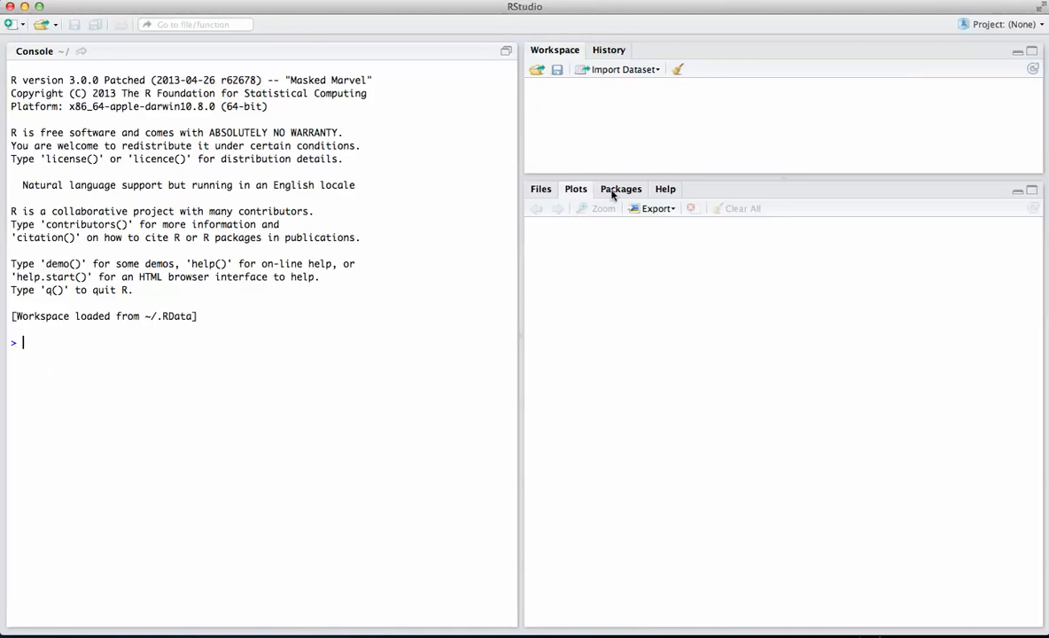
{"action": "left_click", "coordinate": [611, 192]}
{"action": "scroll", "coordinate": [600, 362], "scroll_direction": "down", "scroll_amount": 2}
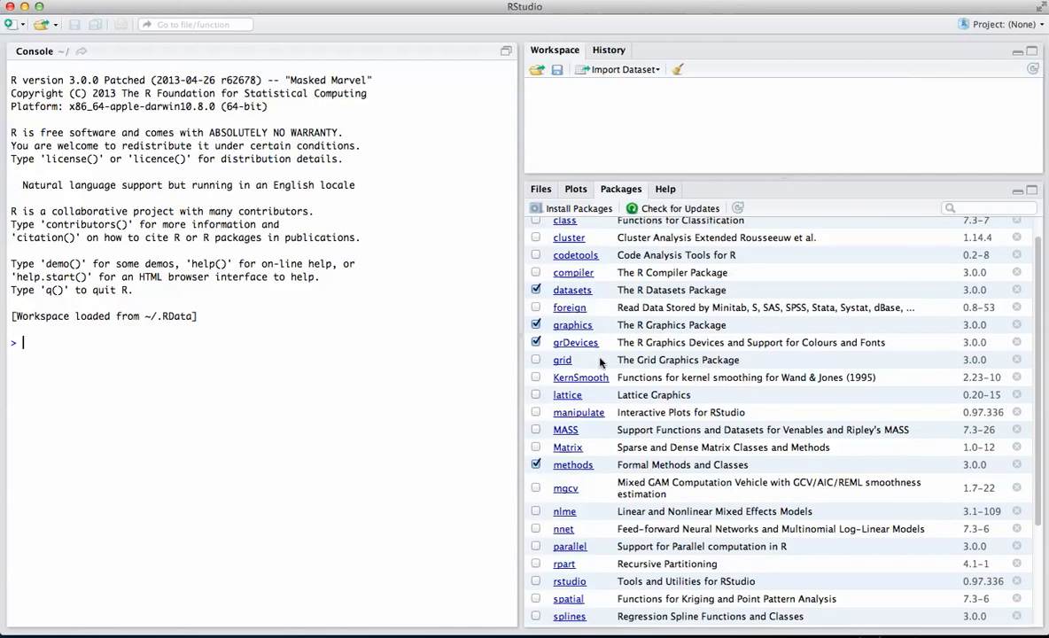
{"action": "scroll", "coordinate": [600, 362], "scroll_direction": "down", "scroll_amount": 3}
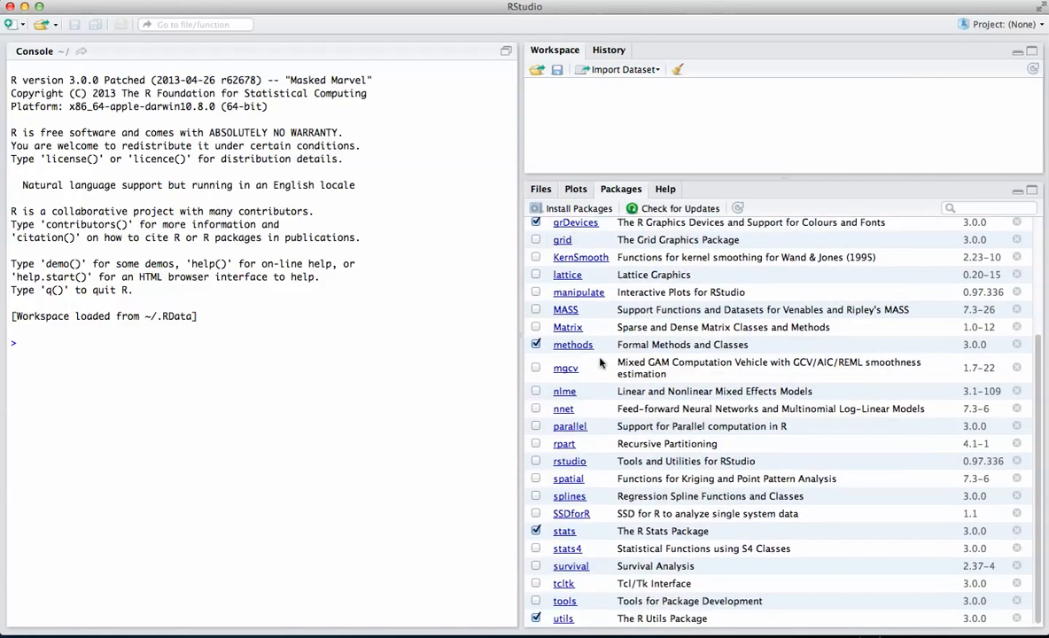
{"action": "left_click", "coordinate": [535, 514]}
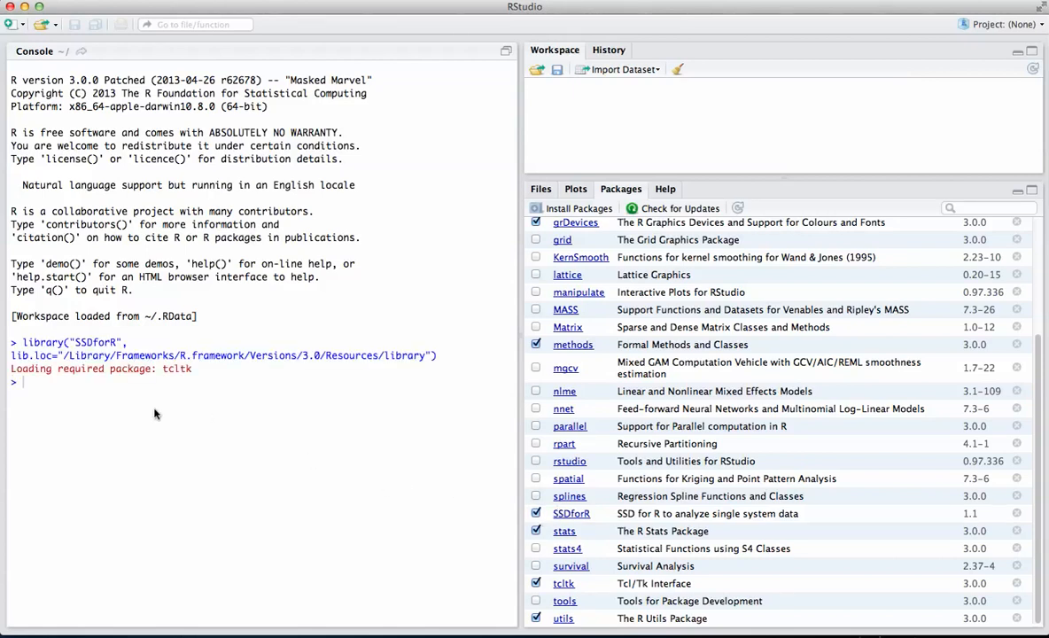
- Run require(SSDforR) in the console
{"action": "left_click", "coordinate": [64, 381]}
{"action": "type", "text": "l"}
{"action": "key", "text": "BackSpace"}
{"action": "type", "text": "require(SSDforR"}
{"action": "key", "text": "Return"}
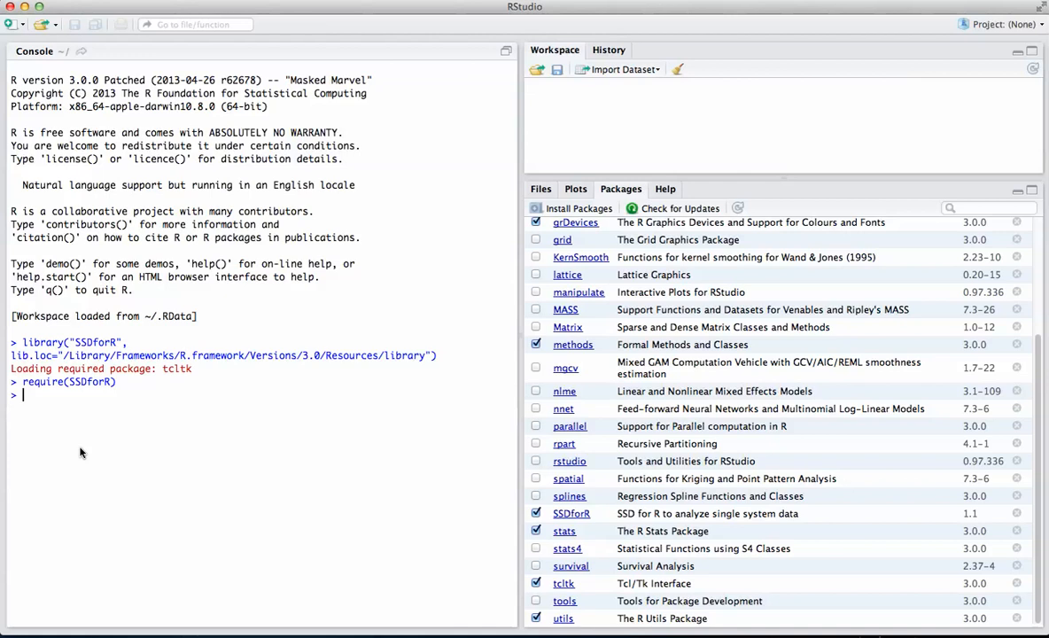
- Import ssd.csv from the ssddata folder using the Getcsv() function
{"action": "type", "text": "Getcsv()"}
{"action": "key", "text": "Return"}
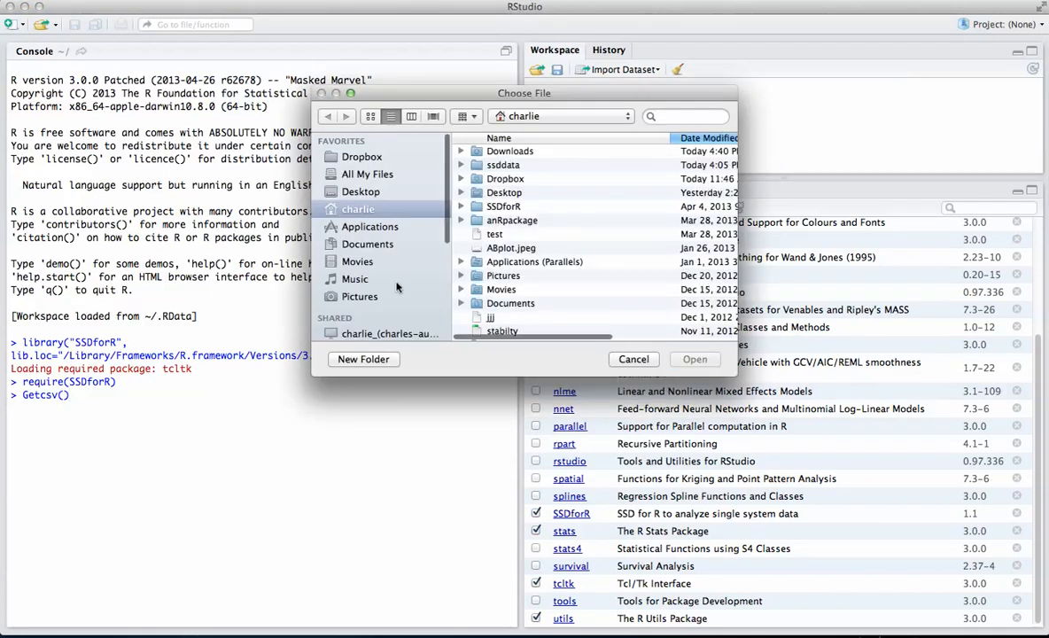
{"action": "double_click", "coordinate": [492, 167]}
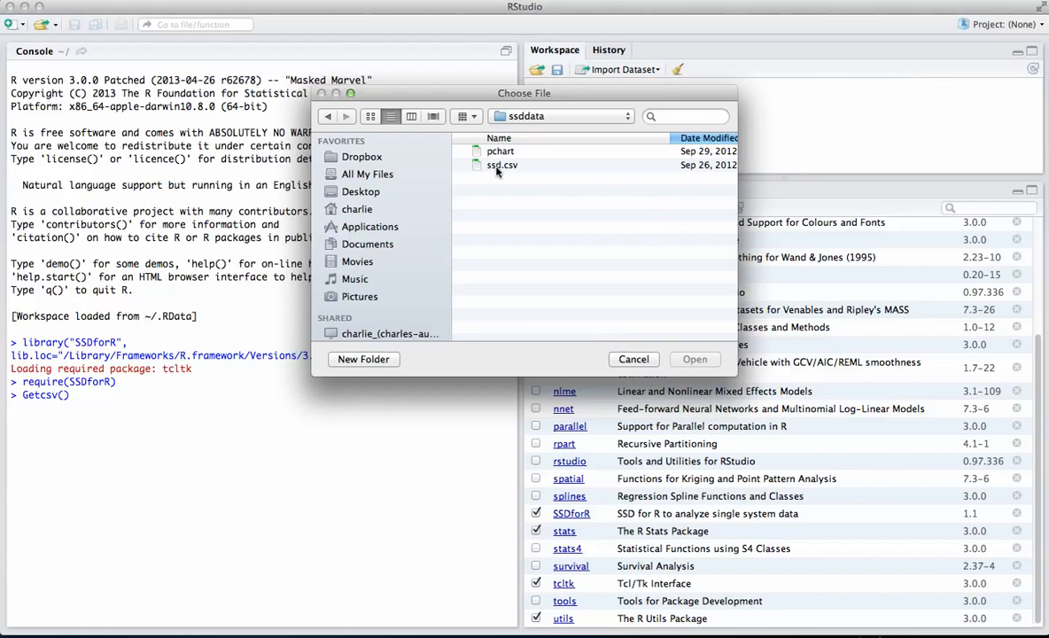
{"action": "double_click", "coordinate": [498, 166]}
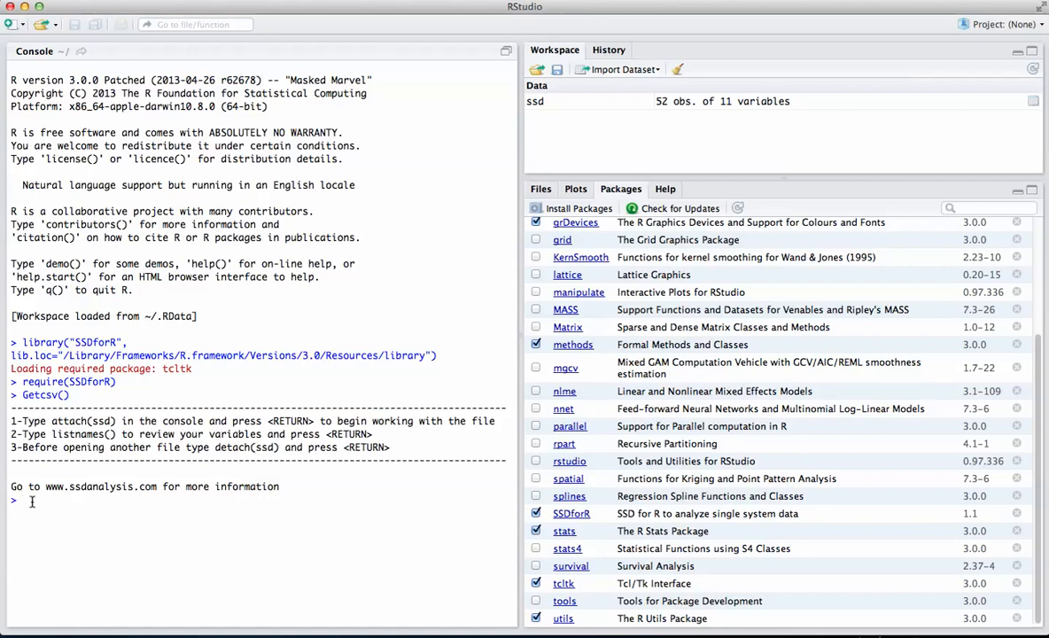
- Attach the imported dataset with attach(ssd)
{"action": "type", "text": "attach(ssd"}
{"action": "key", "text": "Return"}
- Try to list the dataset's variables with listname()
{"action": "type", "text": "listname()"}
{"action": "key", "text": "Return"}
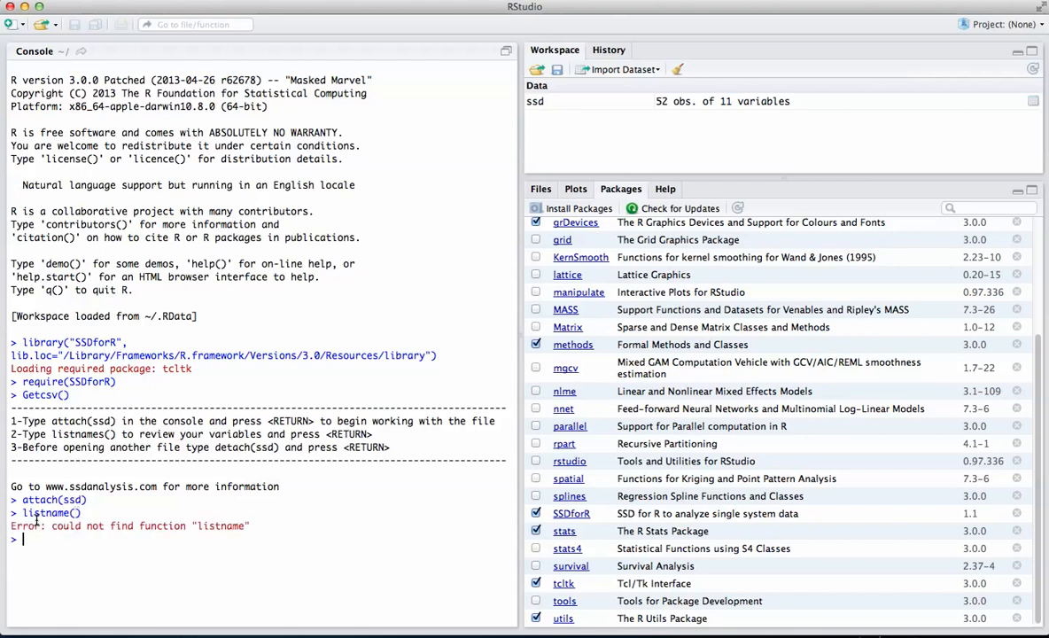
- List the dataset's variable names with listnames() and again with names(ssd)
{"action": "type", "text": "listnames()"}
{"action": "key", "text": "Return"}
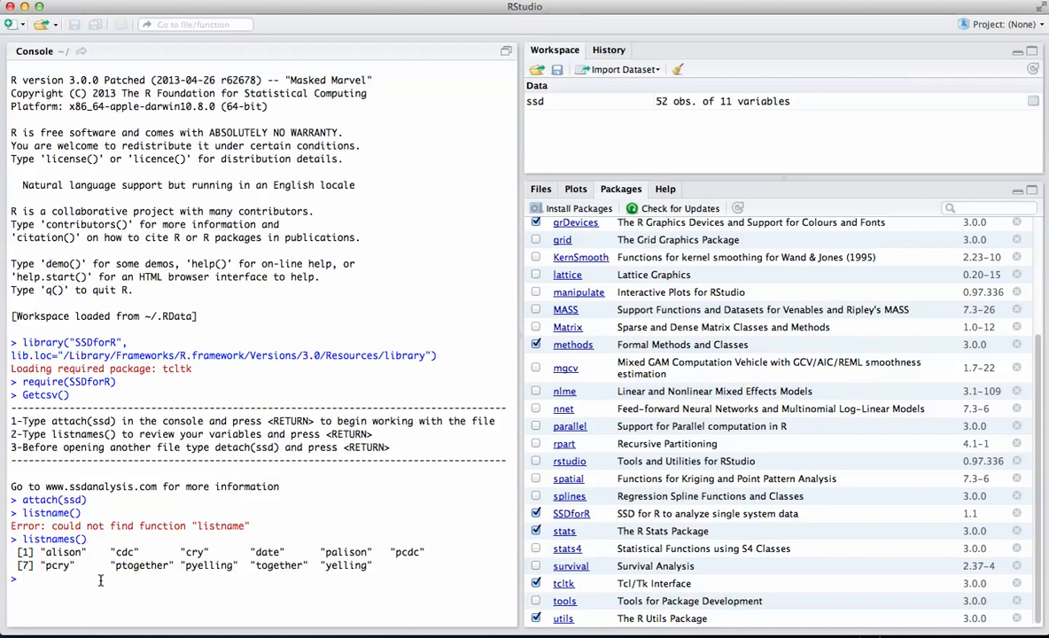
{"action": "type", "text": "names"}
{"action": "type", "text": "()"}
{"action": "type", "text": "ssd"}
{"action": "key", "text": "Return"}
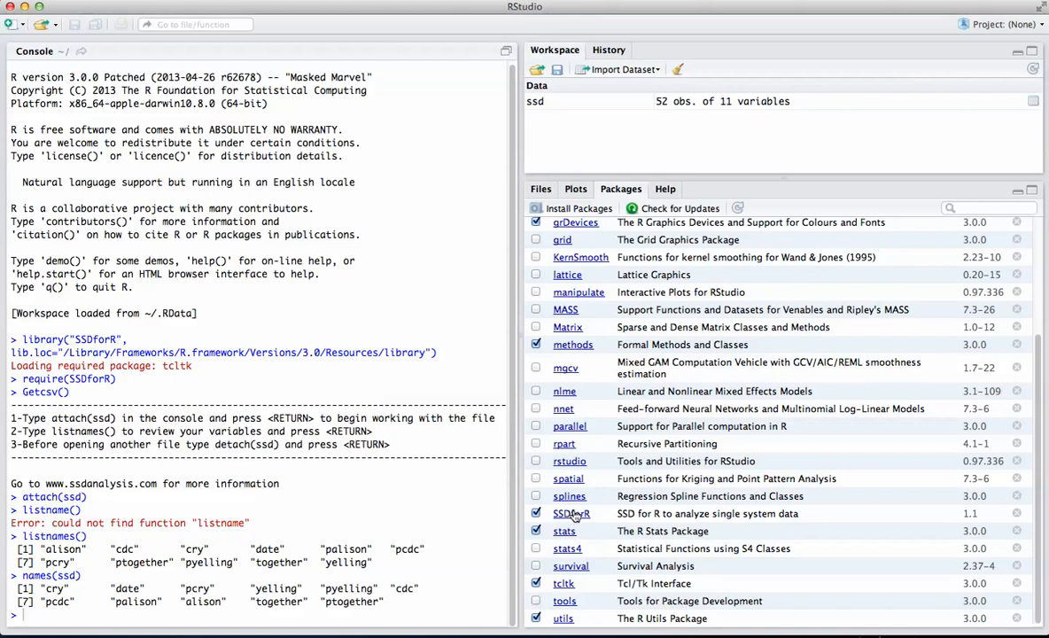
- Open the SSDforR package help and examine the ABplot page's usage, arguments and examples
{"action": "left_click", "coordinate": [571, 514]}
{"action": "scroll", "coordinate": [593, 460], "scroll_direction": "down", "scroll_amount": 2}
{"action": "scroll", "coordinate": [594, 460], "scroll_direction": "down", "scroll_amount": 2}
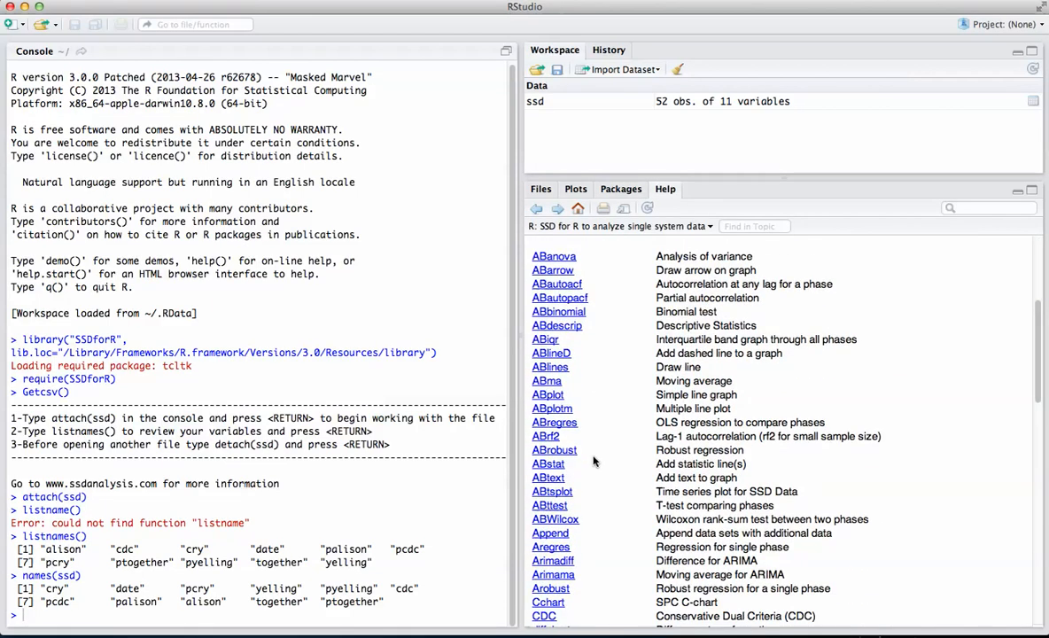
{"action": "left_click", "coordinate": [548, 396]}
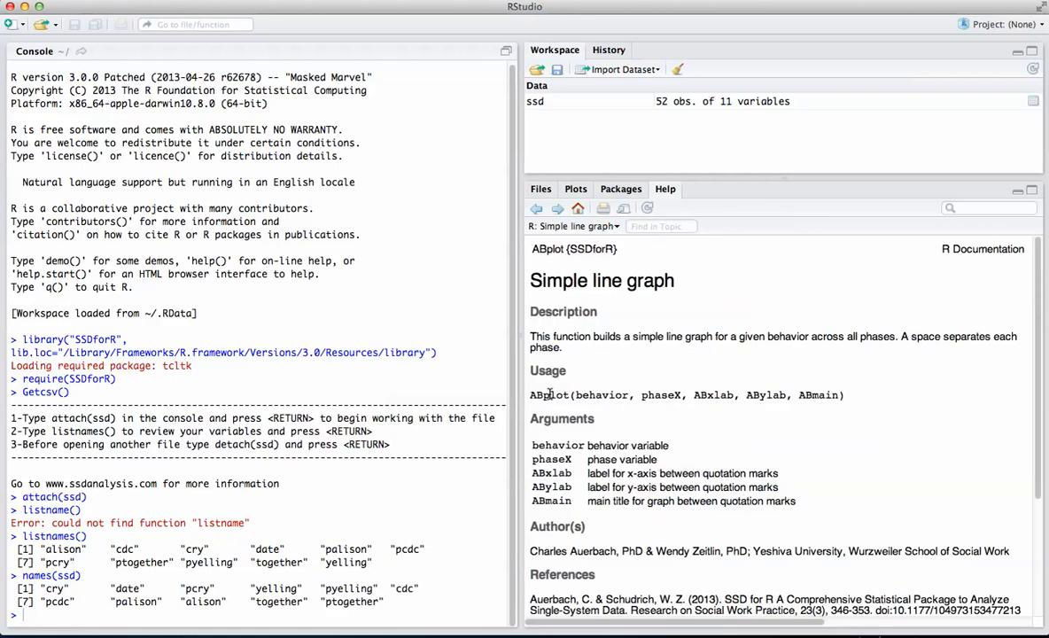
{"action": "scroll", "coordinate": [549, 394], "scroll_direction": "down", "scroll_amount": 5}
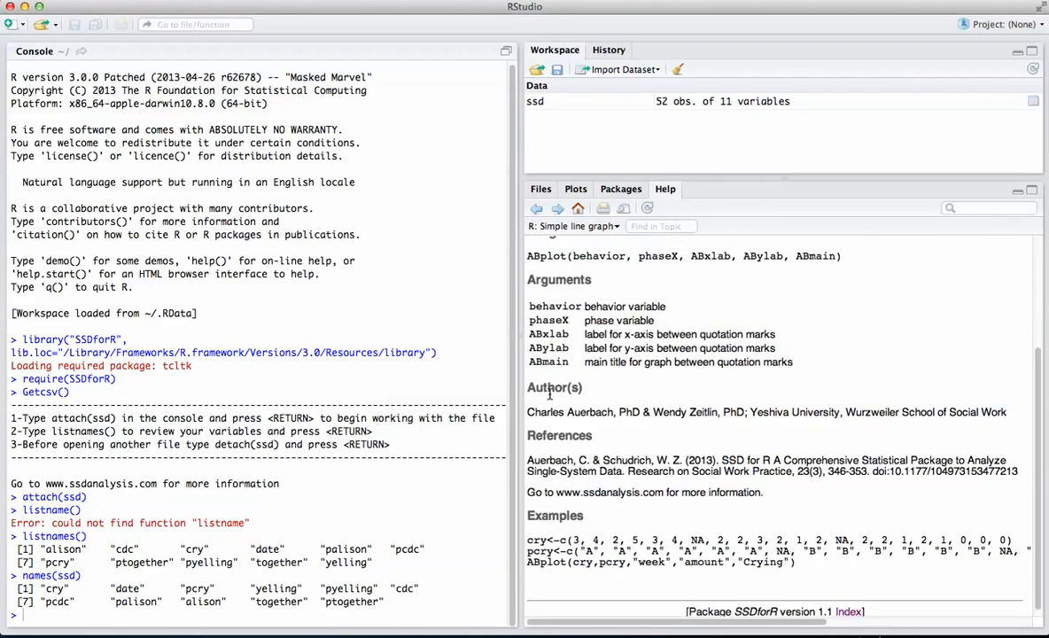
{"action": "scroll", "coordinate": [547, 381], "scroll_direction": "up", "scroll_amount": 5}
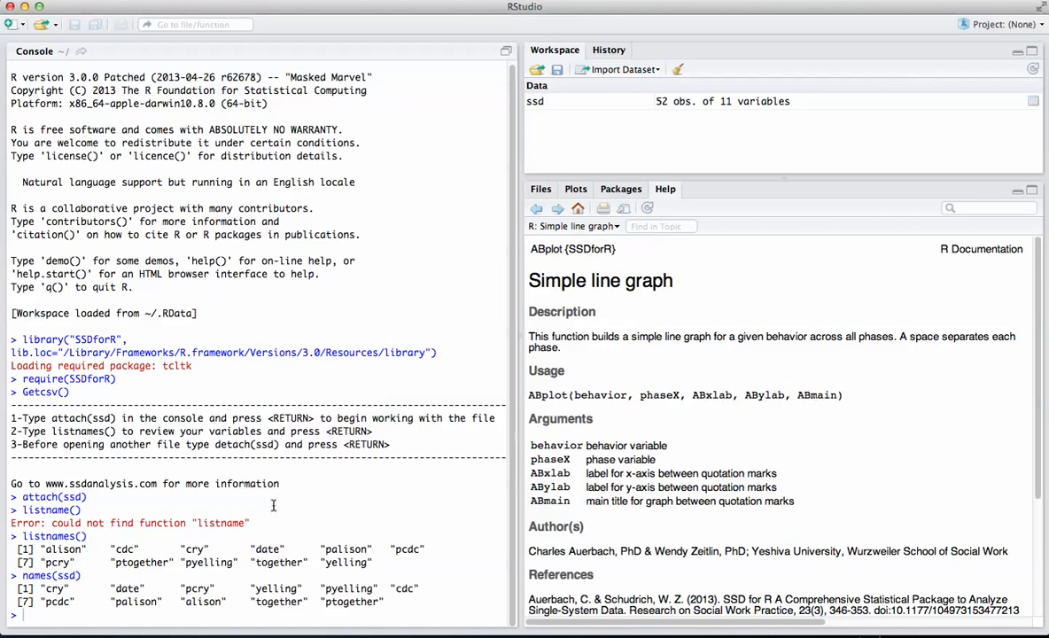
- Plot the crying behavior across phases by running ABplot(cry,pcry,"weeks","Amount","Cry")
{"action": "type", "text": "ABplot(cry,pcry,\"weeks"}
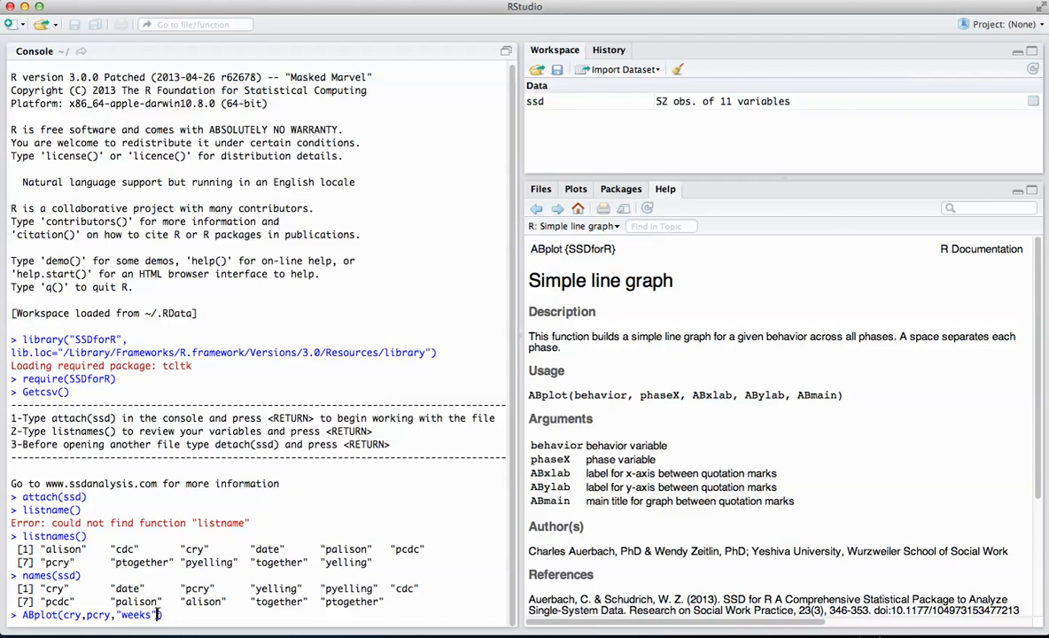
{"action": "type", "text": ",Amount,"}
{"action": "key", "text": "BackSpace"}
{"action": "key", "text": "BackSpace"}
{"action": "key", "text": "BackSpace"}
{"action": "key", "text": "BackSpace"}
{"action": "key", "text": "BackSpace"}
{"action": "key", "text": "BackSpace"}
{"action": "key", "text": "BackSpace"}
{"action": "type", "text": "\"Amount\",\"Cry"}
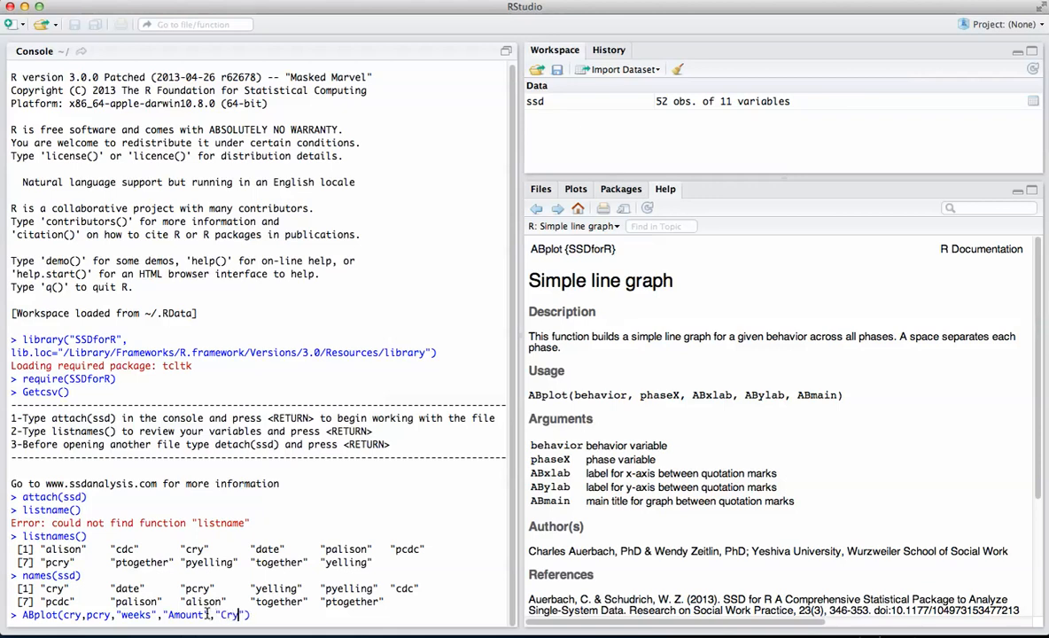
{"action": "left_click", "coordinate": [255, 616]}
{"action": "key", "text": "Return"}
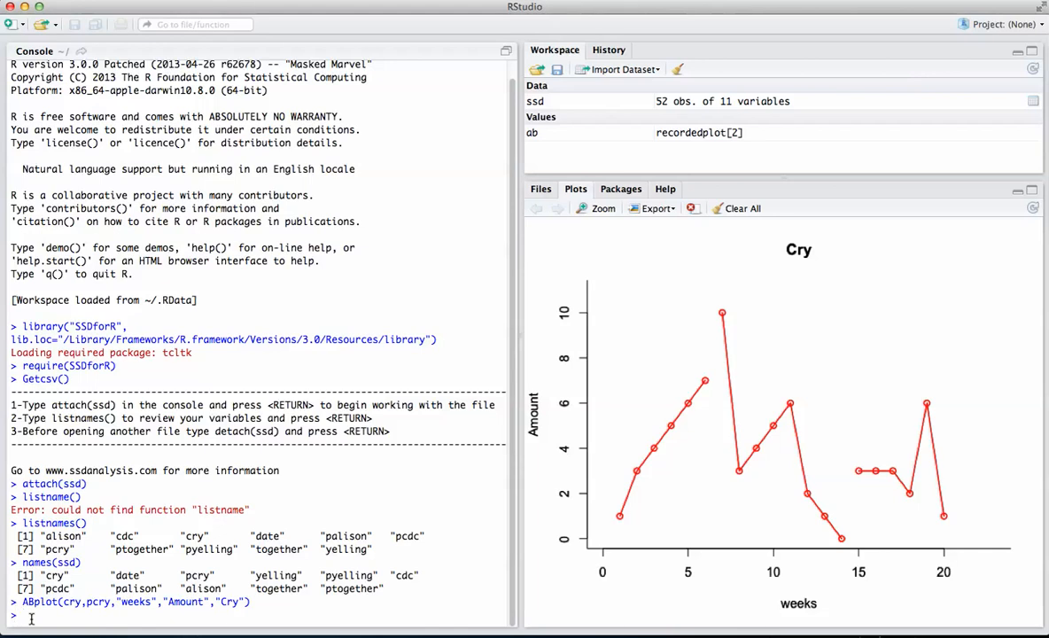
- Try a vertical phase line at about week 7 with ABlines(cry), and decline the line
{"action": "type", "text": "ABlines(cry"}
{"action": "key", "text": "Return"}
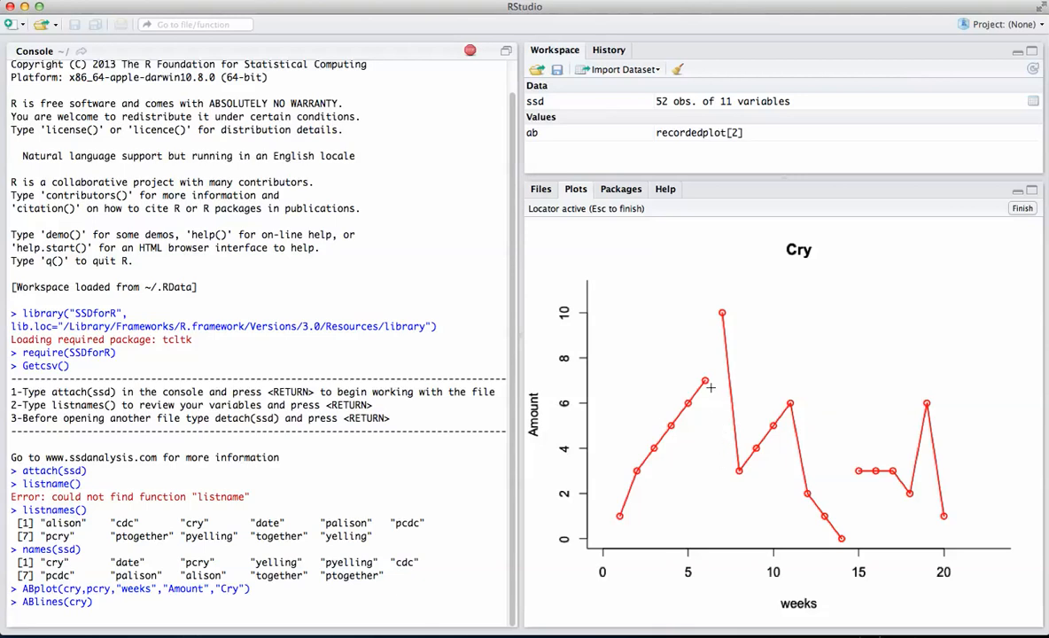
{"action": "left_click", "coordinate": [722, 469]}
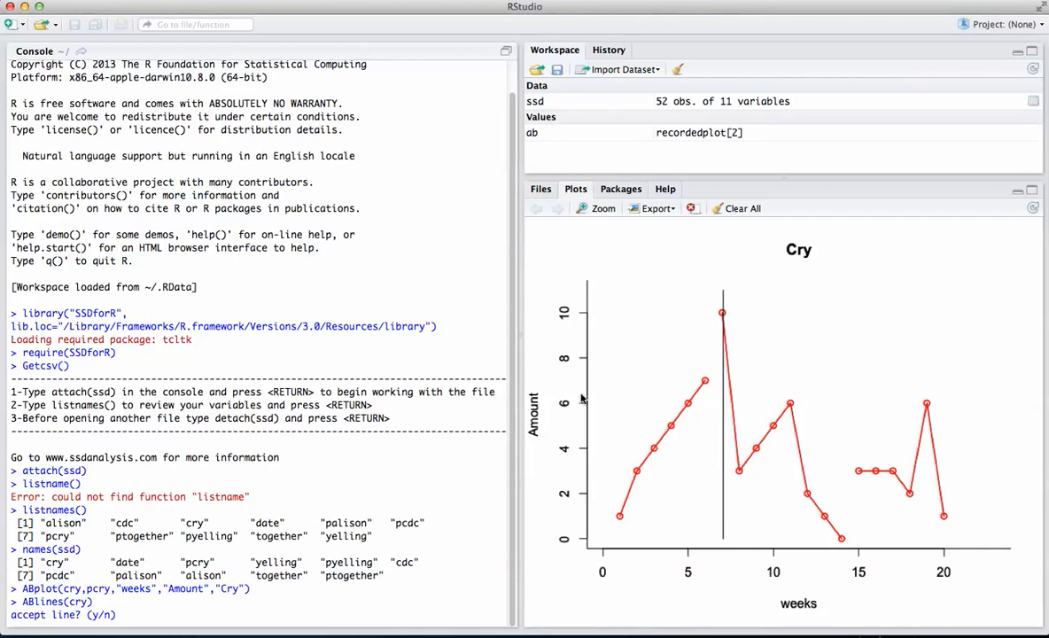
{"action": "type", "text": "n"}
{"action": "key", "text": "Return"}
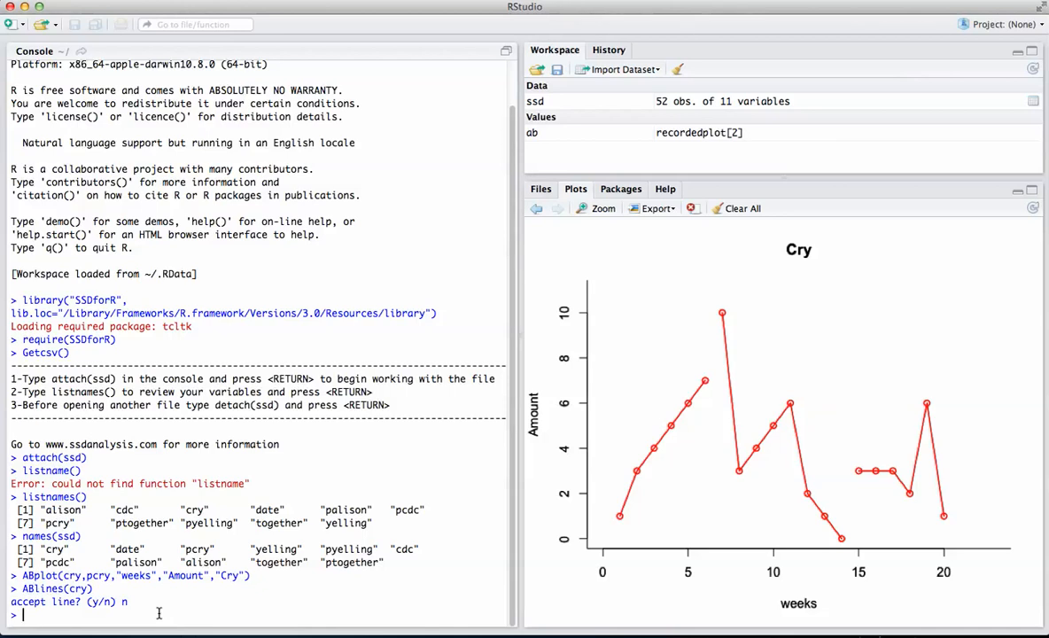
- Rerun ABlines(cry), place a vertical line in the gap between the first and second phases, and accept it
{"action": "key", "text": "Up"}
{"action": "key", "text": "Return"}
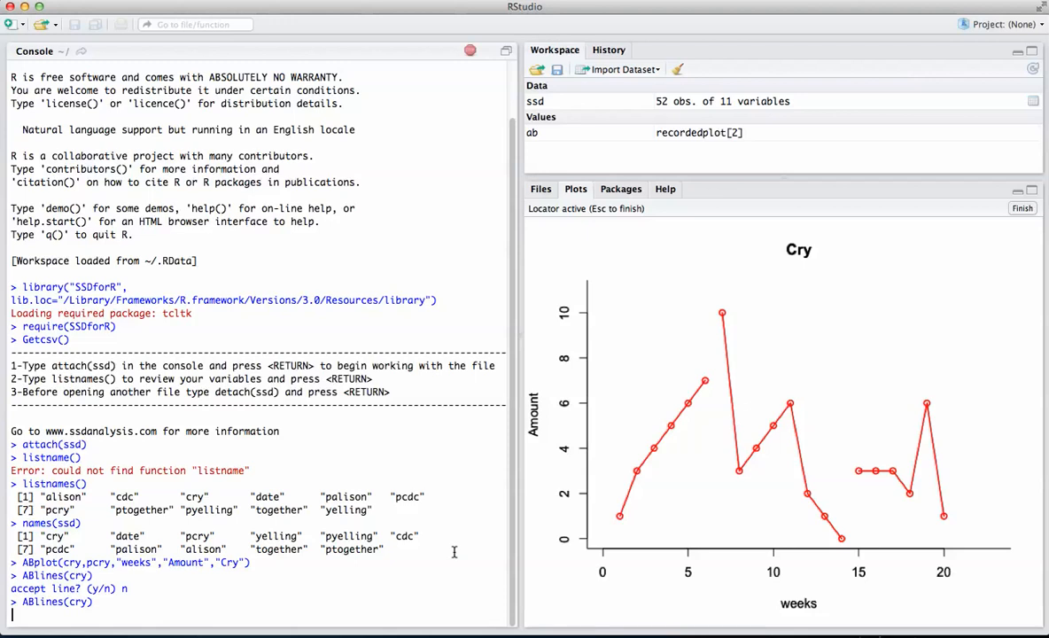
{"action": "left_click", "coordinate": [714, 379]}
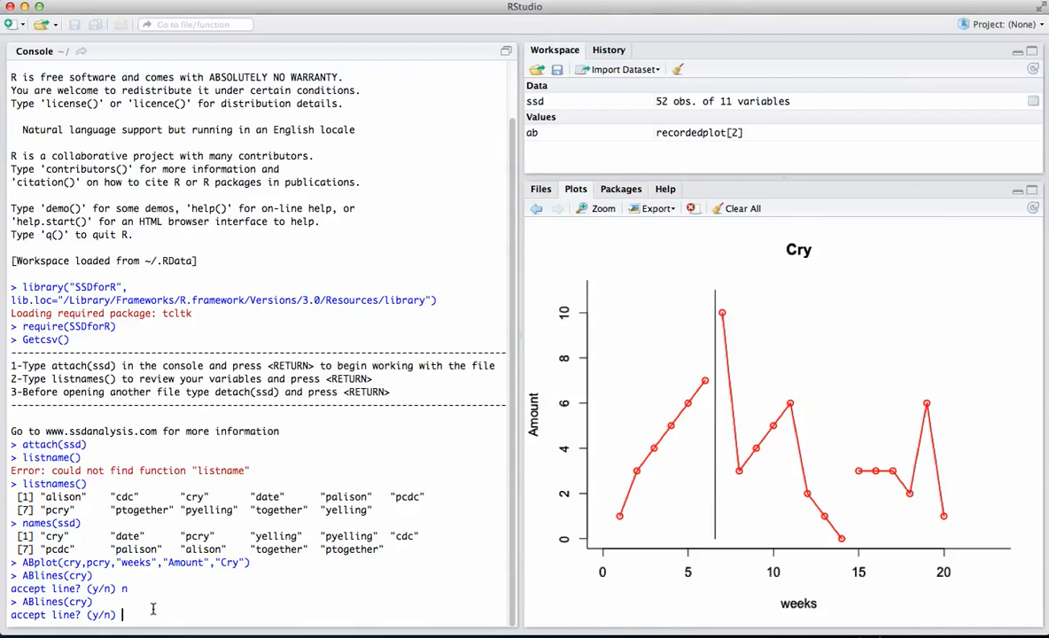
{"action": "type", "text": "y"}
{"action": "key", "text": "Return"}
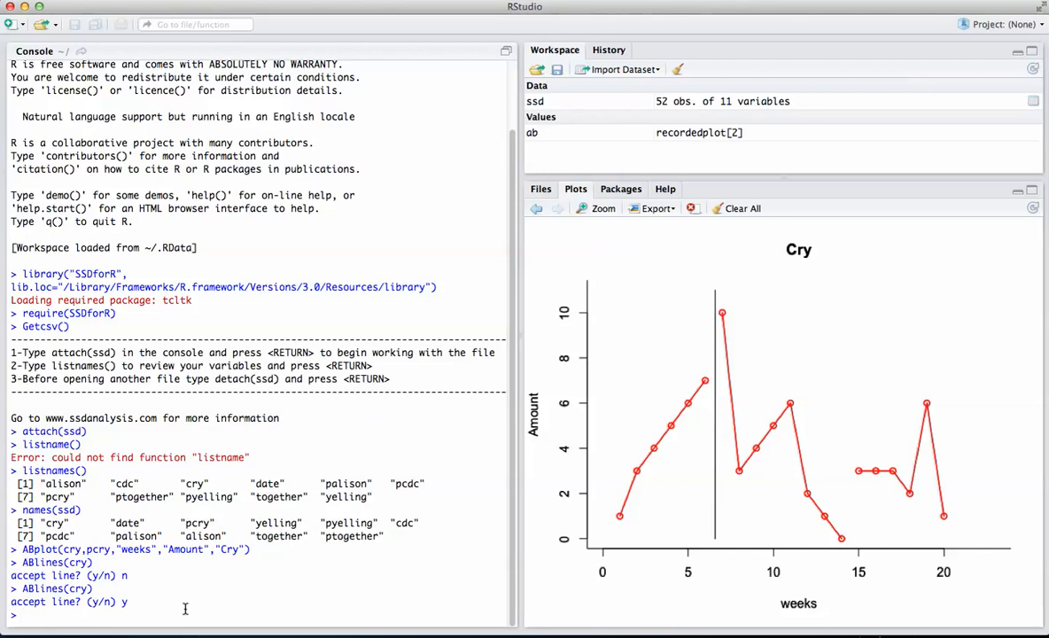
- Try a vertical line between the second and third phases with ABlines(cry), and decline the line
{"action": "type", "text": "Blines(cry"}
{"action": "key", "text": "Return"}
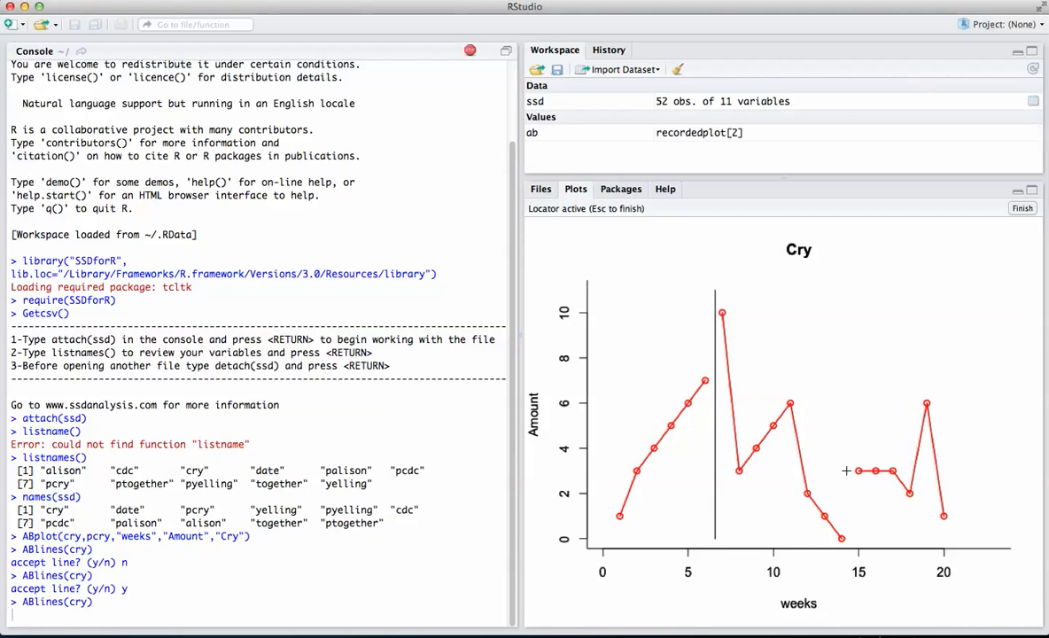
{"action": "left_click", "coordinate": [845, 470]}
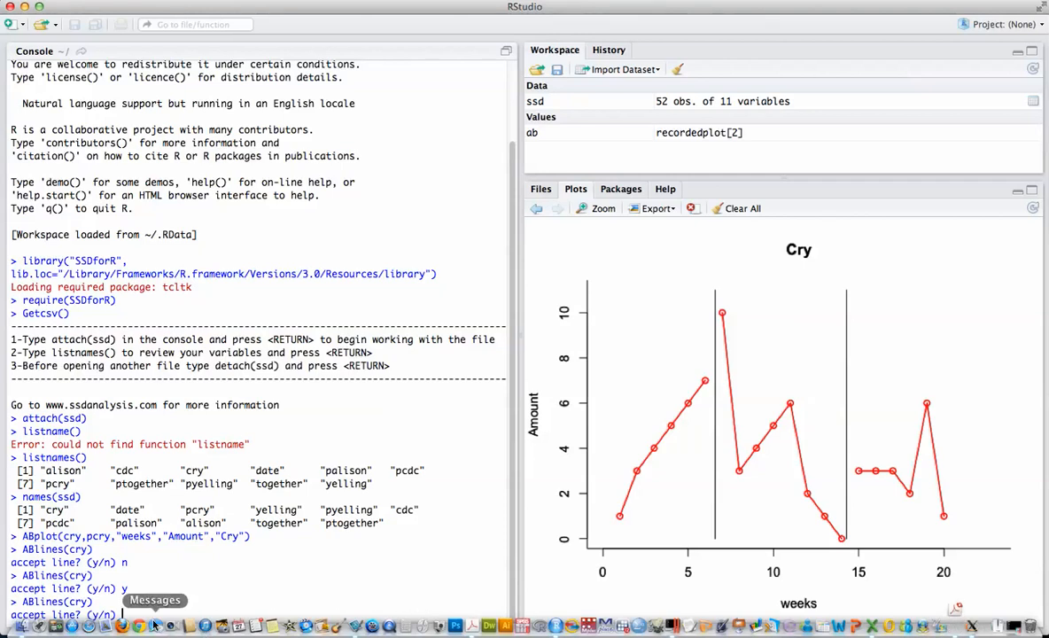
{"action": "type", "text": "n"}
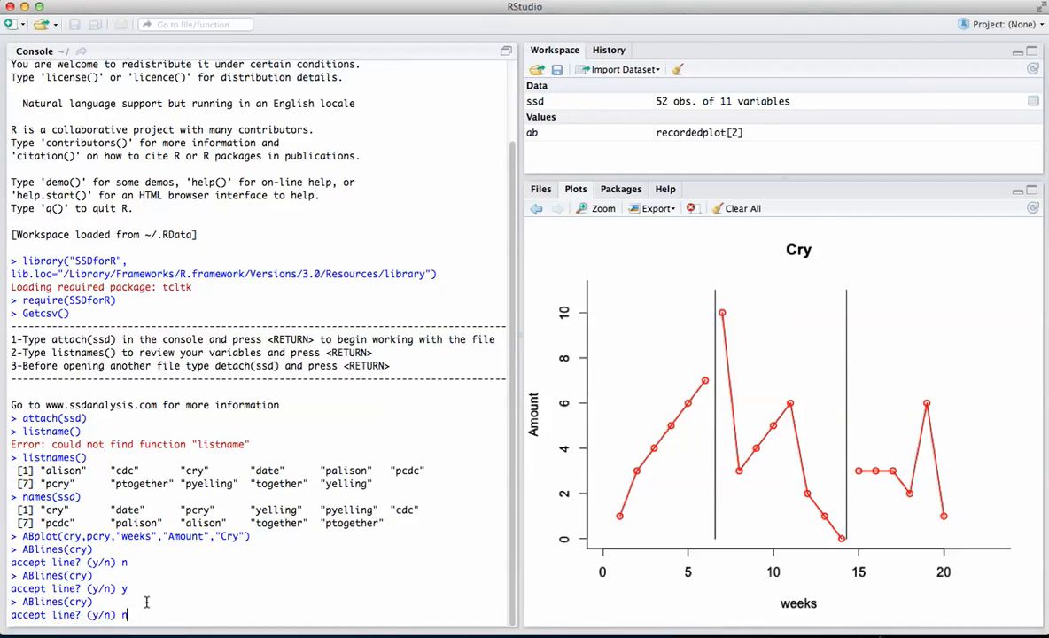
{"action": "key", "text": "Return"}
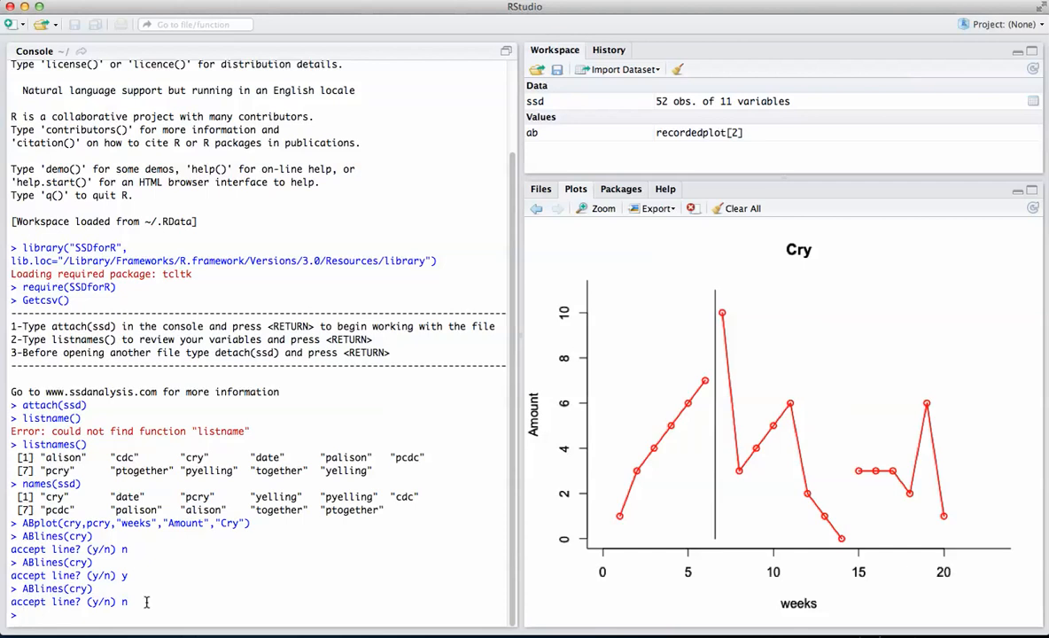
- Rerun ABlines(cry), place a vertical line in the gap between the second and third phases, and accept it
{"action": "key", "text": "Up"}
{"action": "key", "text": "Return"}
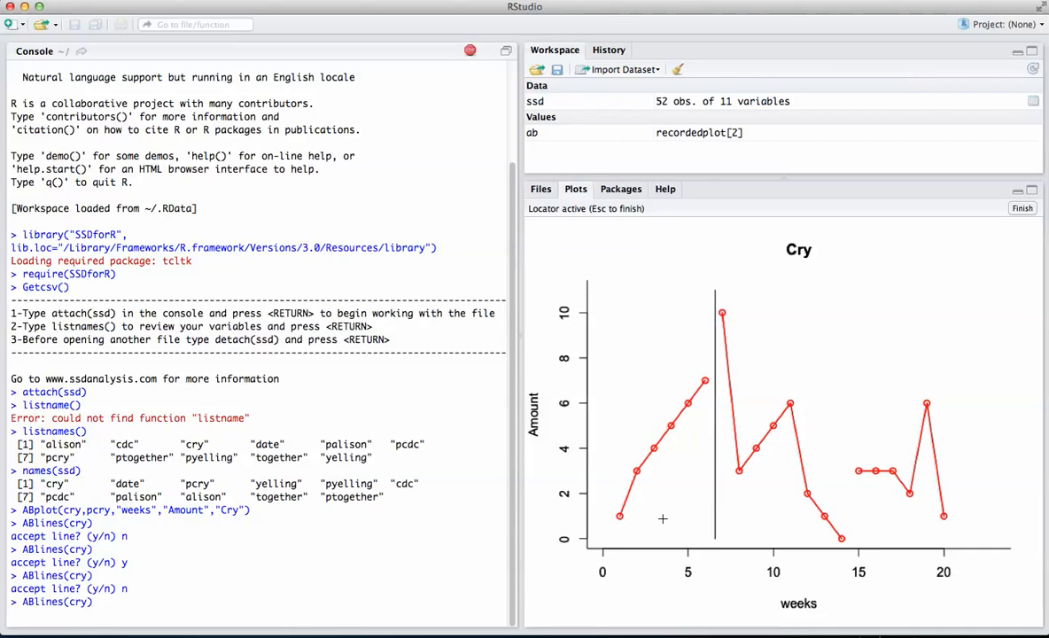
{"action": "left_click", "coordinate": [847, 472]}
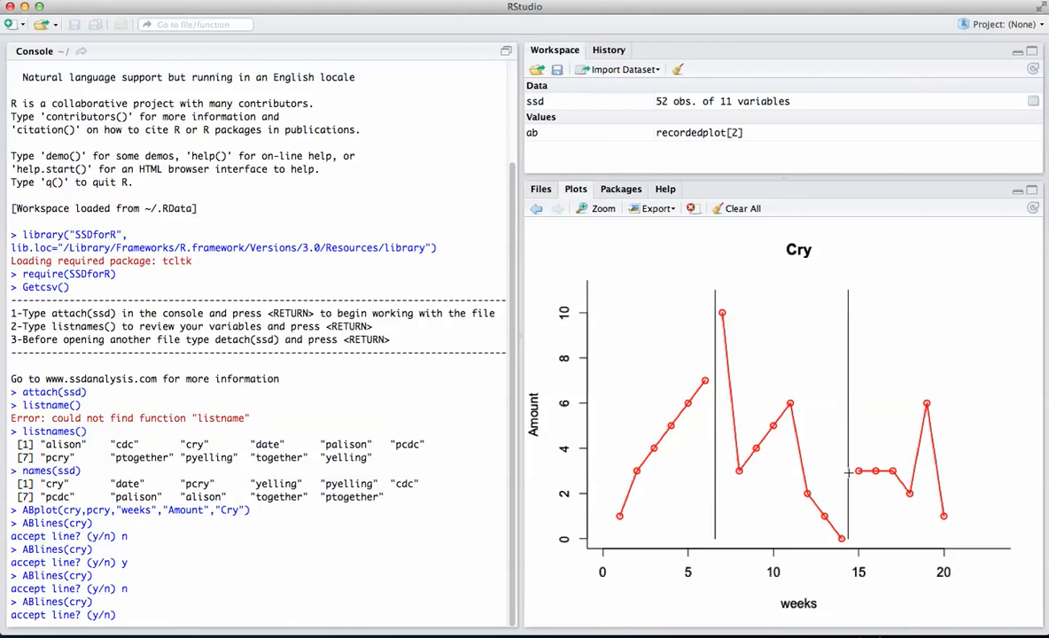
{"action": "mouse_move", "coordinate": [855, 626]}
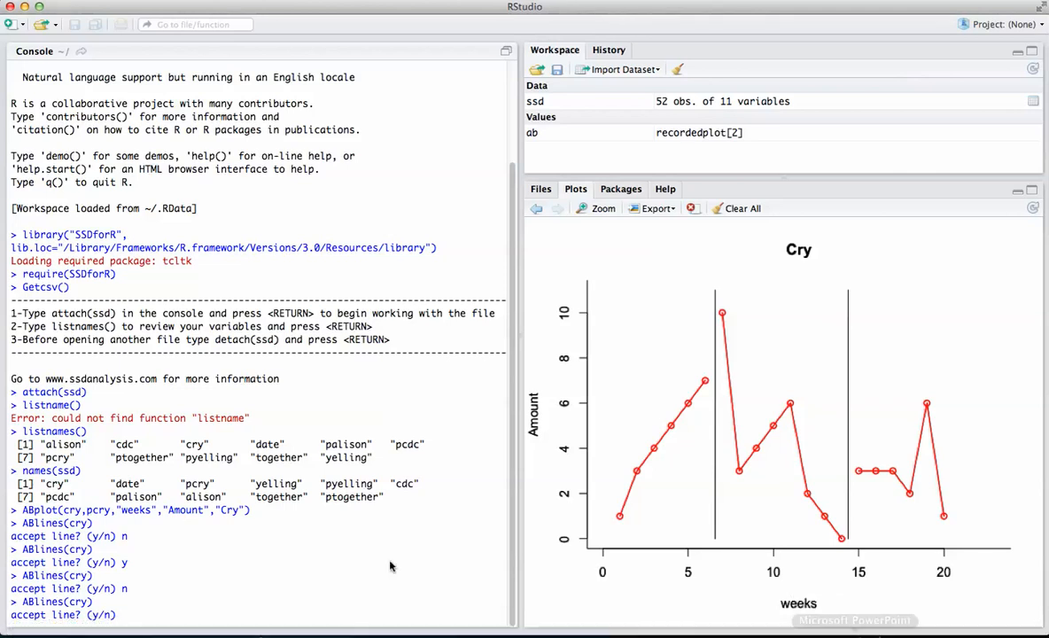
{"action": "type", "text": "y"}
{"action": "key", "text": "Return"}
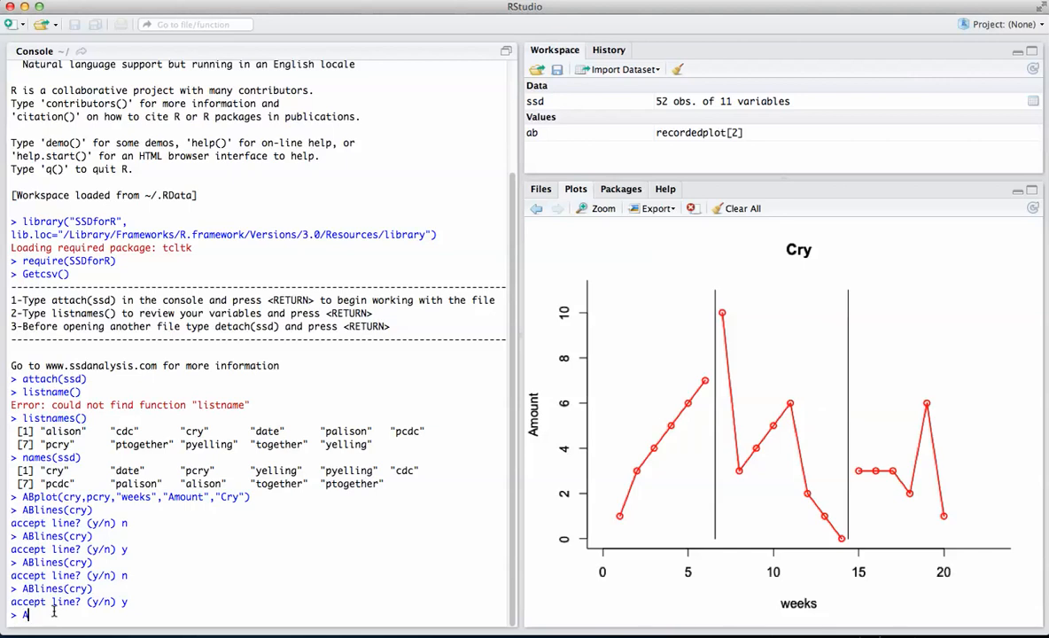
- Run ABstat(cry,pcry,"A","mean"), place the mean line at the beginning of the first phase, and accept it
{"action": "type", "text": "Bstat("}
{"action": "type", "text": "cry,pcry"}
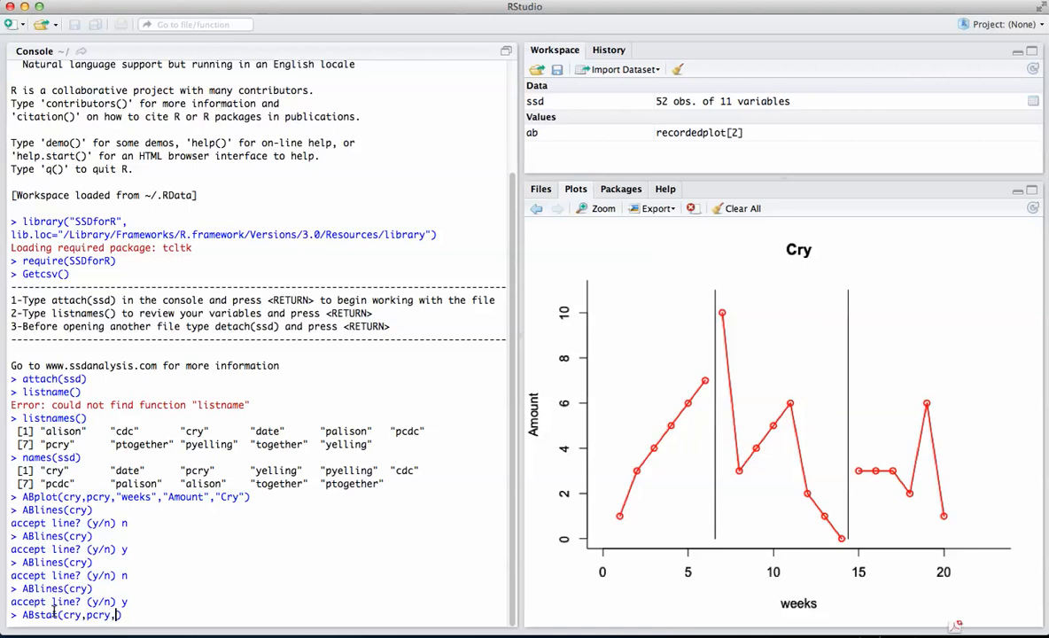
{"action": "type", "text": ","}
{"action": "type", "text": "\"A"}
{"action": "type", "text": ",\"mean"}
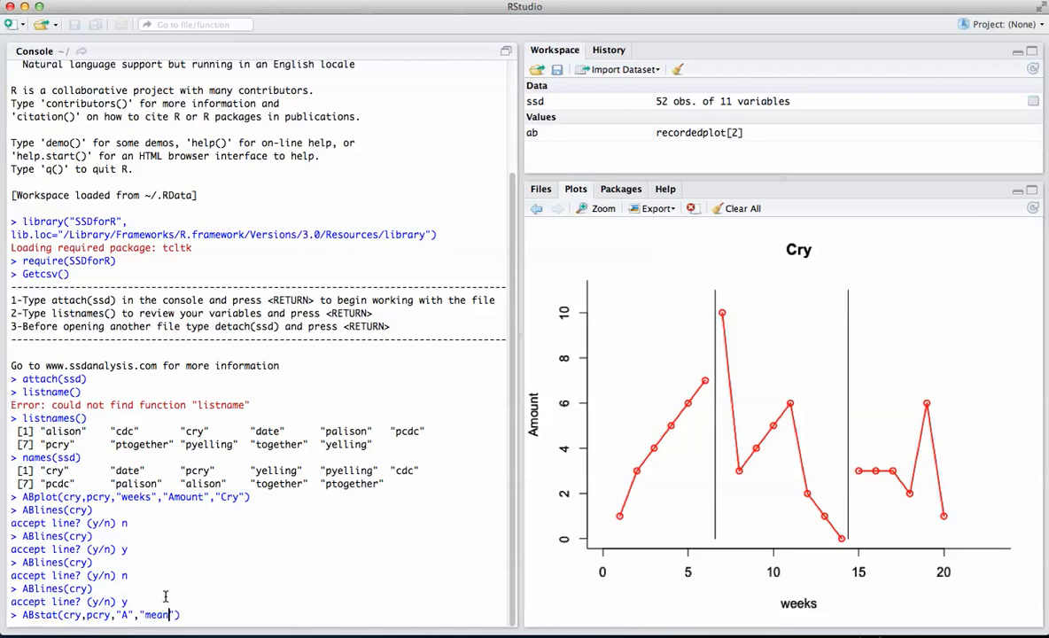
{"action": "key", "text": "Return"}
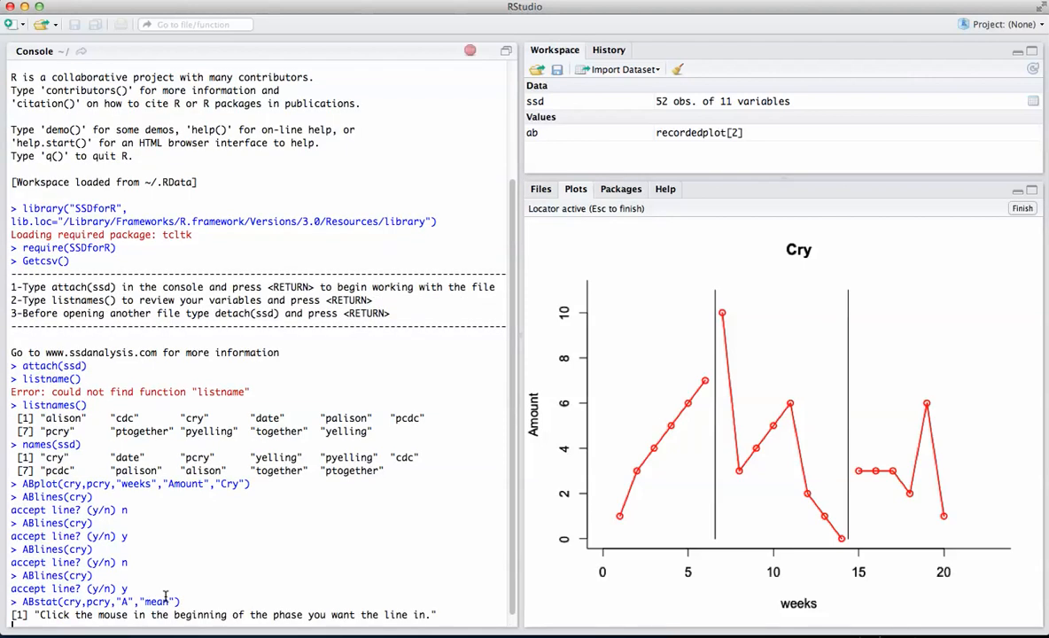
{"action": "left_click", "coordinate": [593, 433]}
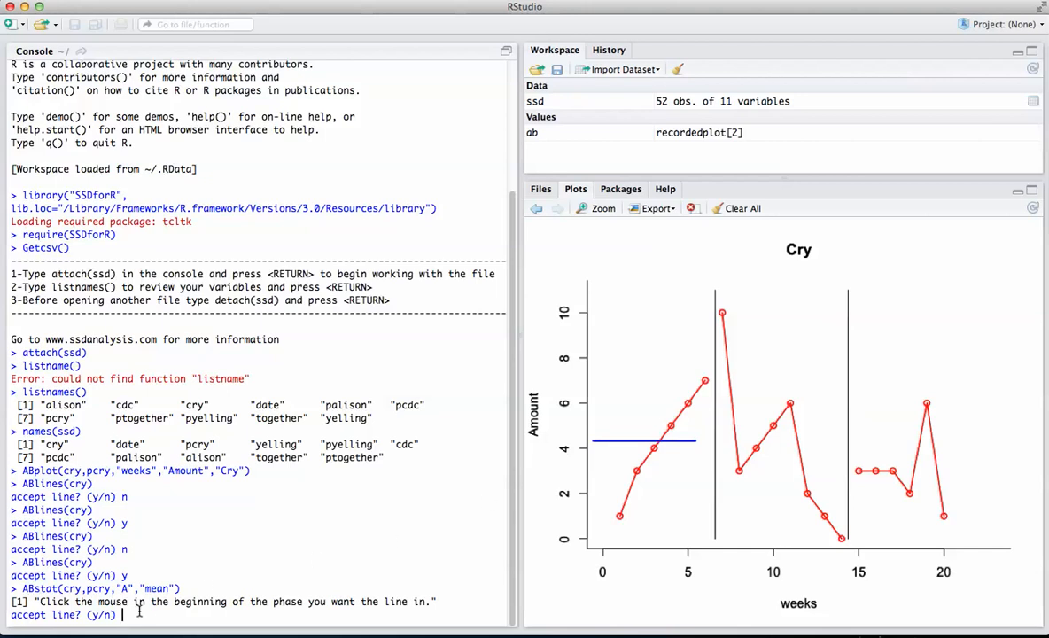
{"action": "type", "text": "y"}
{"action": "key", "text": "Return"}
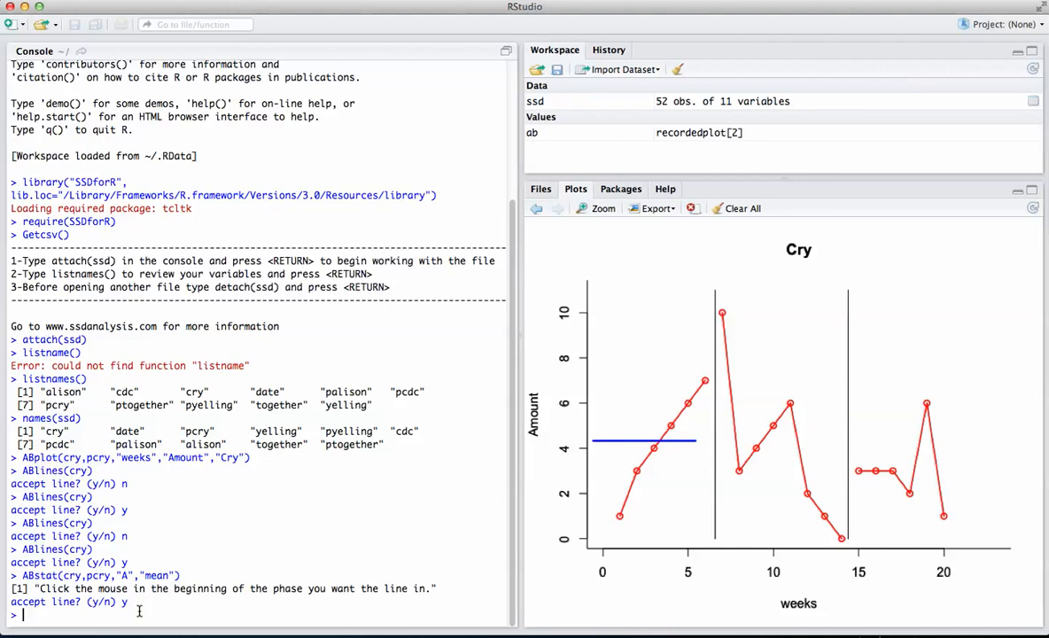
- Rerun ABstat for phase "B" with "mean", place the mean line at the beginning of the second phase, and accept it
{"action": "key", "text": "Up"}
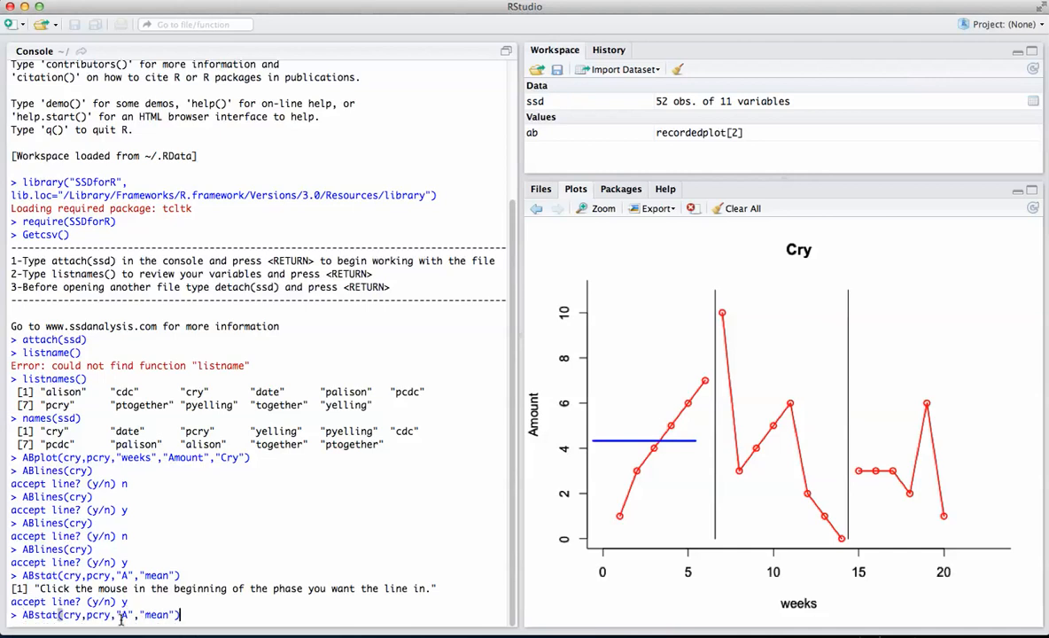
{"action": "left_click", "coordinate": [125, 614]}
{"action": "key", "text": "Delete"}
{"action": "type", "text": "B"}
{"action": "key", "text": "Return"}
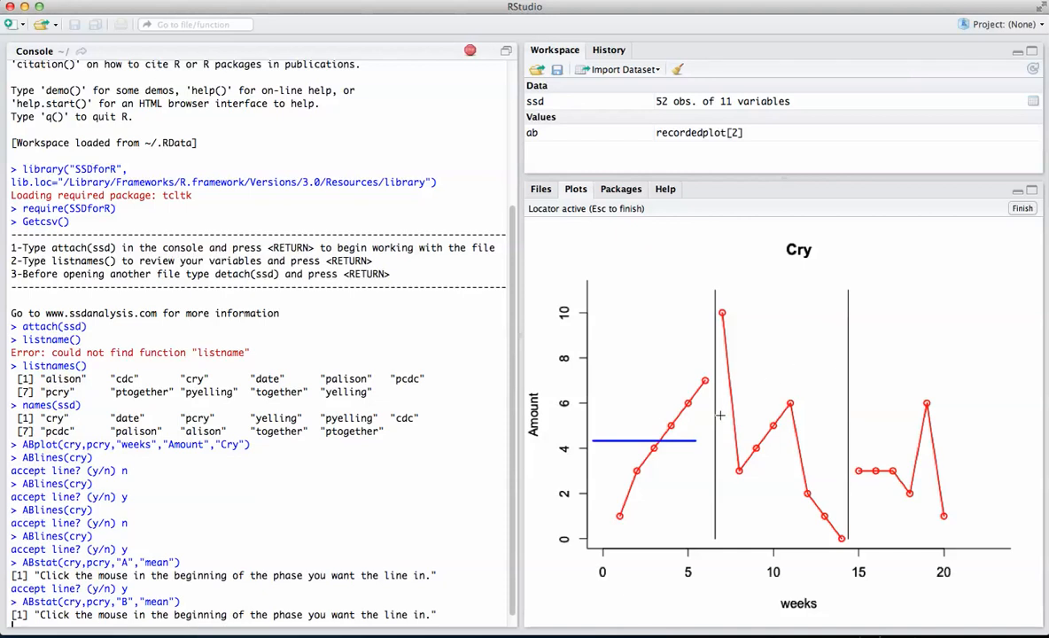
{"action": "left_click", "coordinate": [720, 415]}
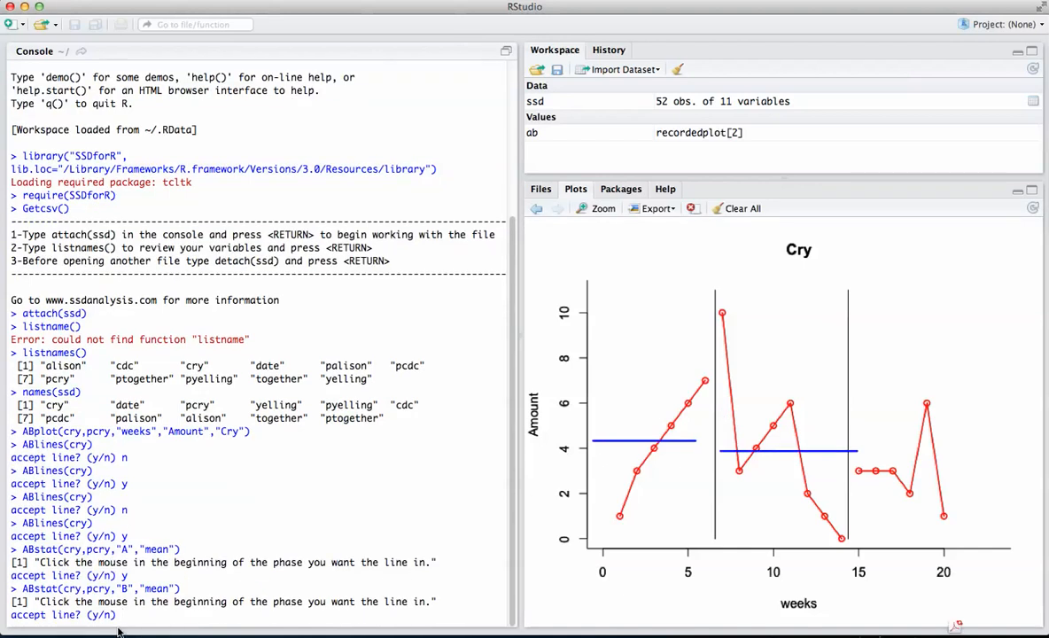
{"action": "type", "text": "y"}
{"action": "key", "text": "Return"}
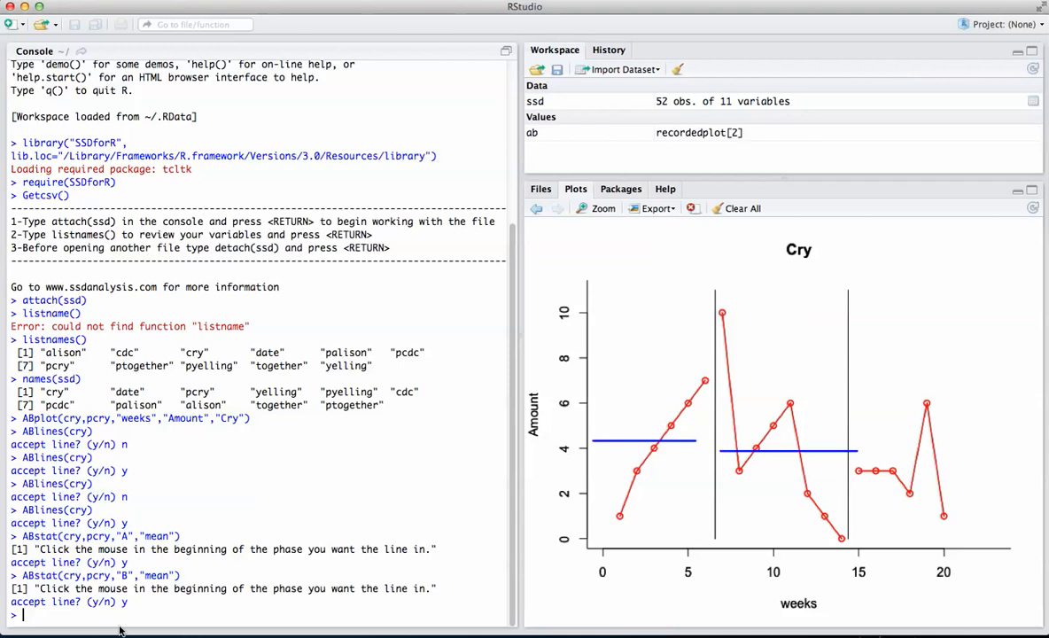
- Rerun ABstat for phase "B1" with "mean", place the mean line at the beginning of the third phase, and accept it
{"action": "key", "text": "Up"}
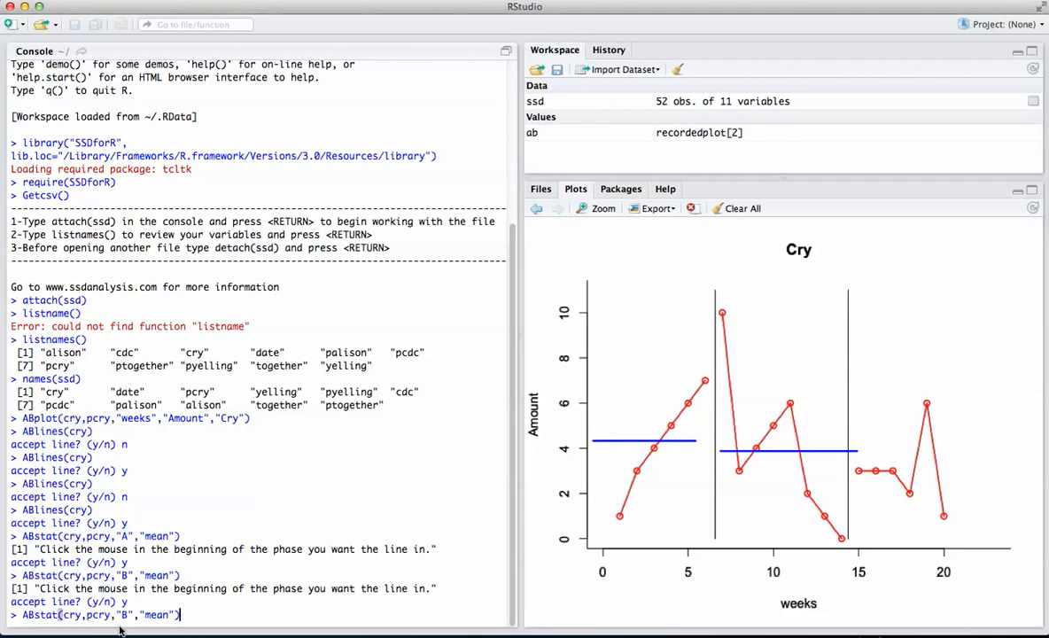
{"action": "double_click", "coordinate": [125, 615]}
{"action": "type", "text": "1"}
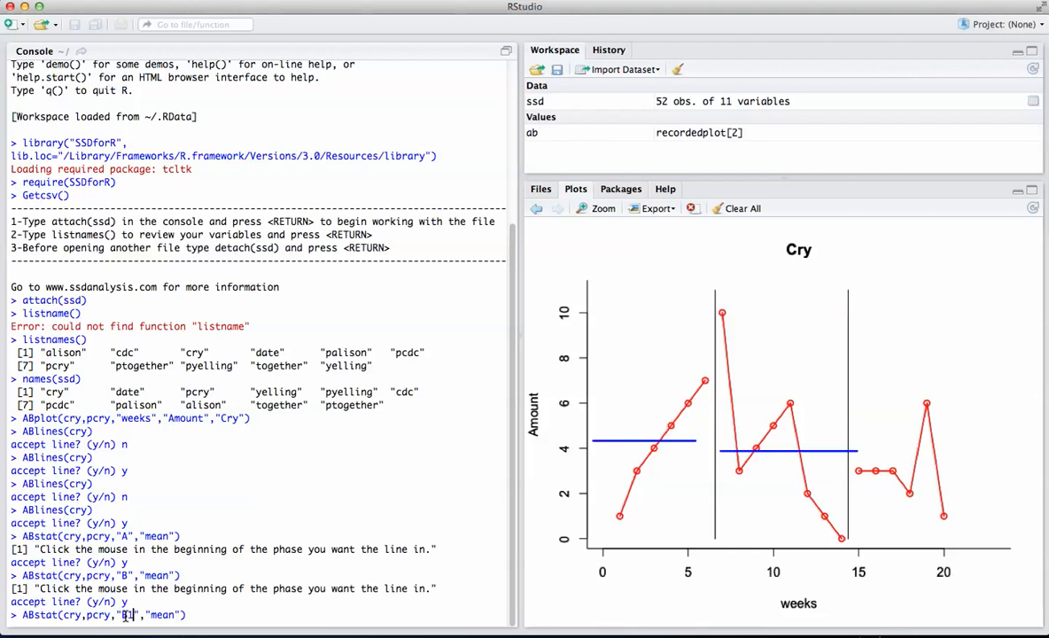
{"action": "key", "text": "Return"}
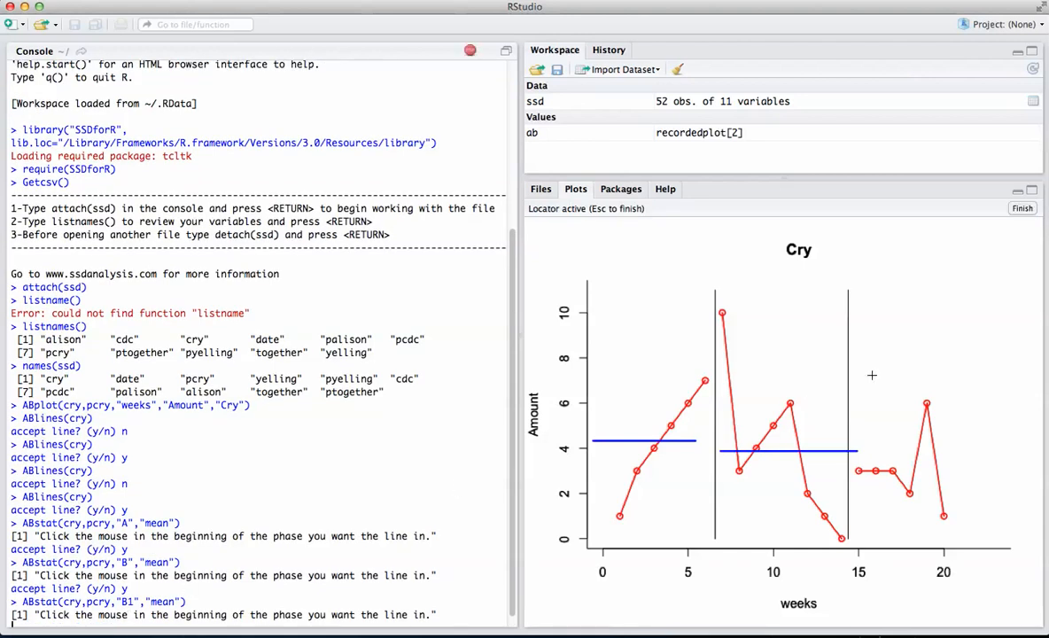
{"action": "left_click", "coordinate": [856, 390]}
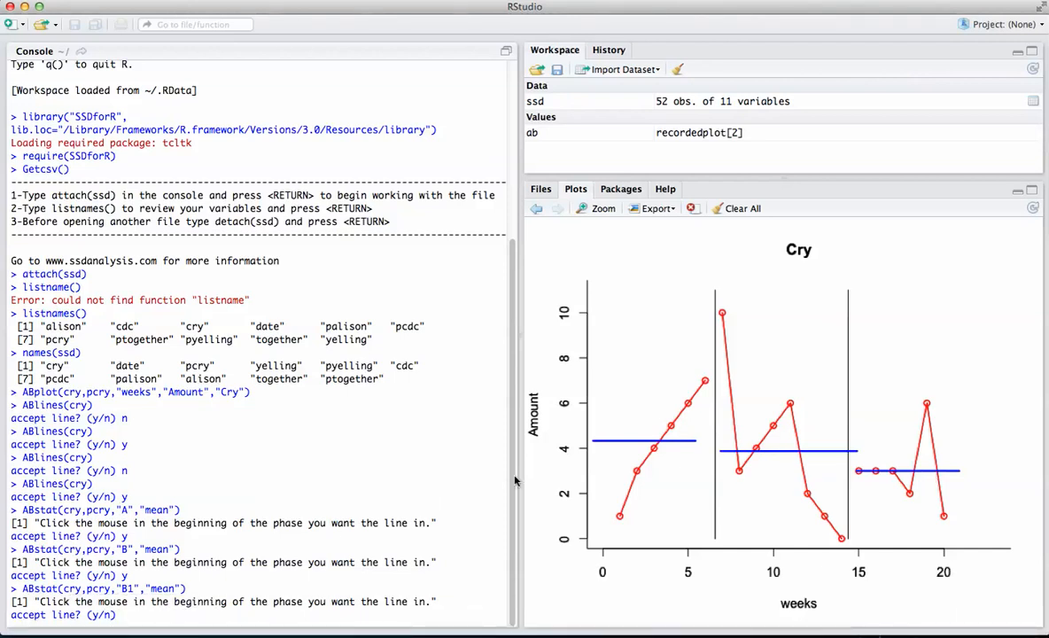
{"action": "type", "text": "y"}
{"action": "key", "text": "Return"}
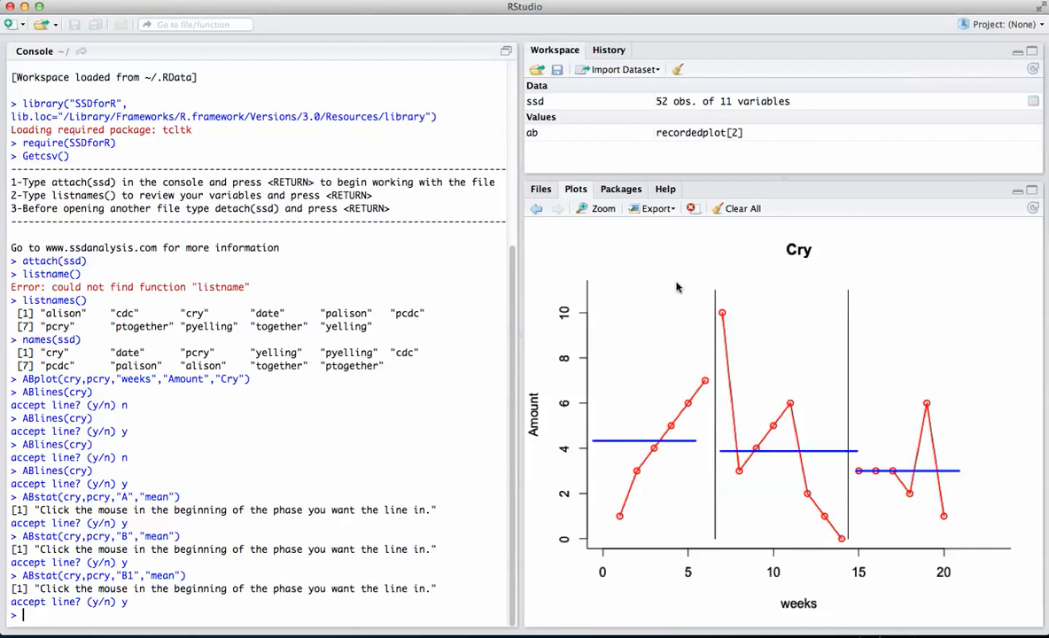
- Copy the finished Cry plot to the clipboard at 648 by 512
{"action": "left_click", "coordinate": [672, 213]}
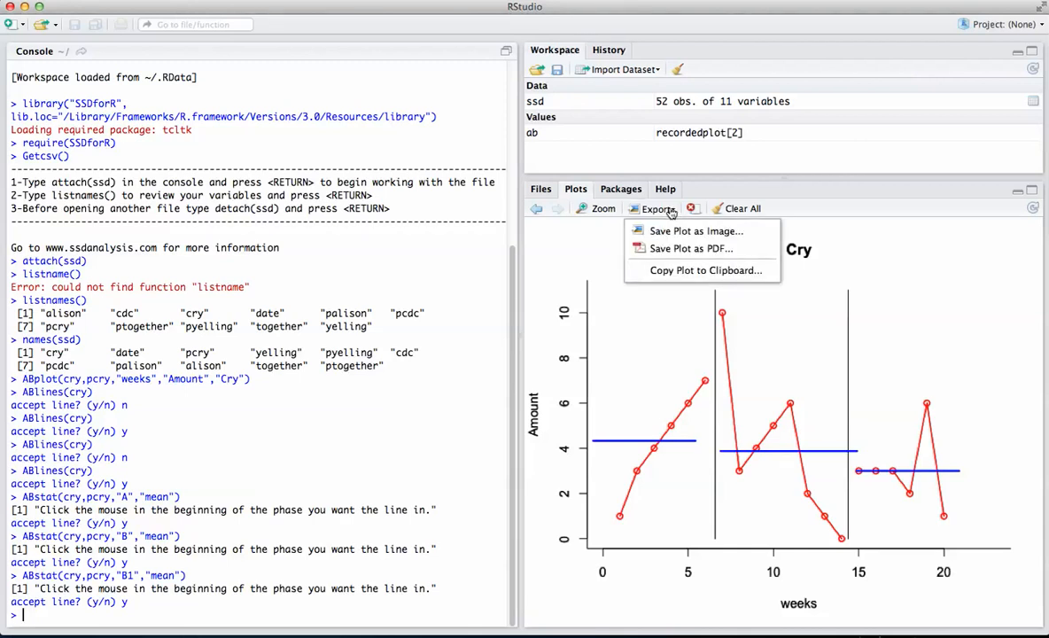
{"action": "left_click", "coordinate": [670, 276]}
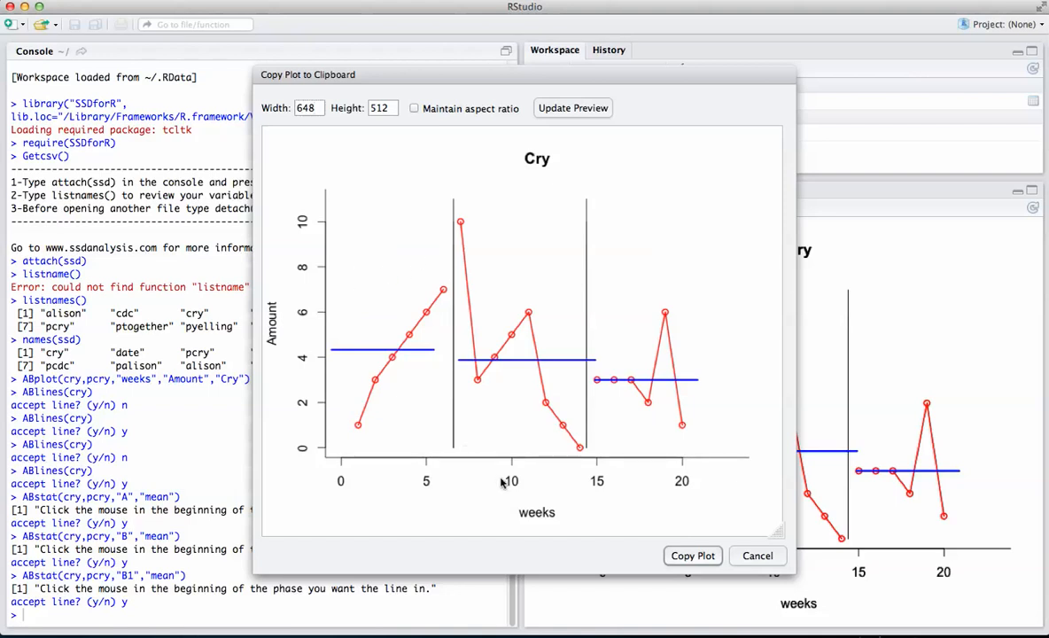
{"action": "left_click", "coordinate": [693, 555]}
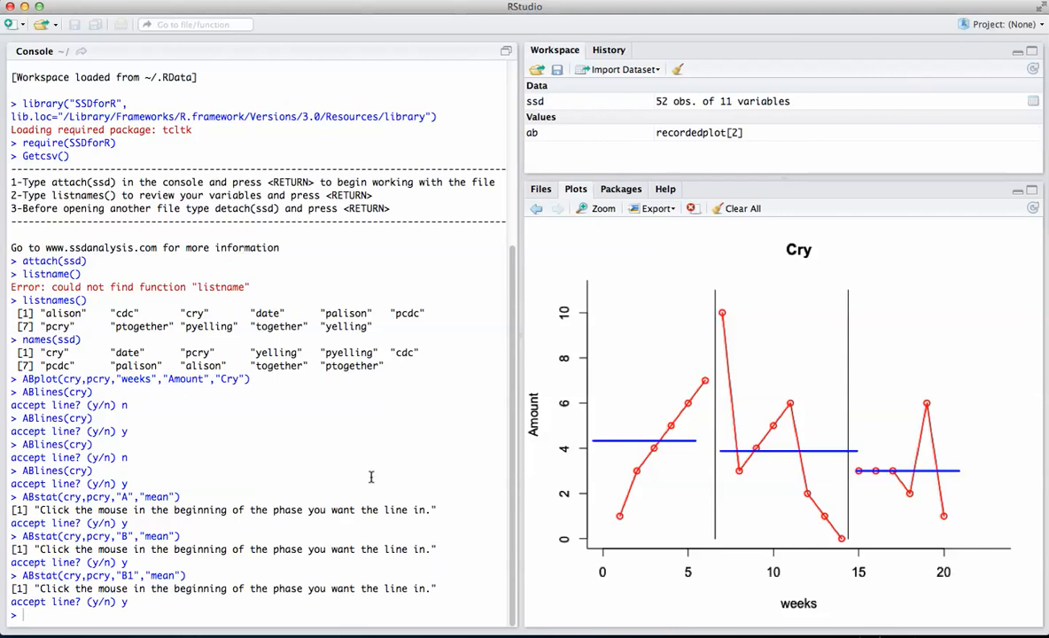
{"action": "left_click", "coordinate": [585, 1]}
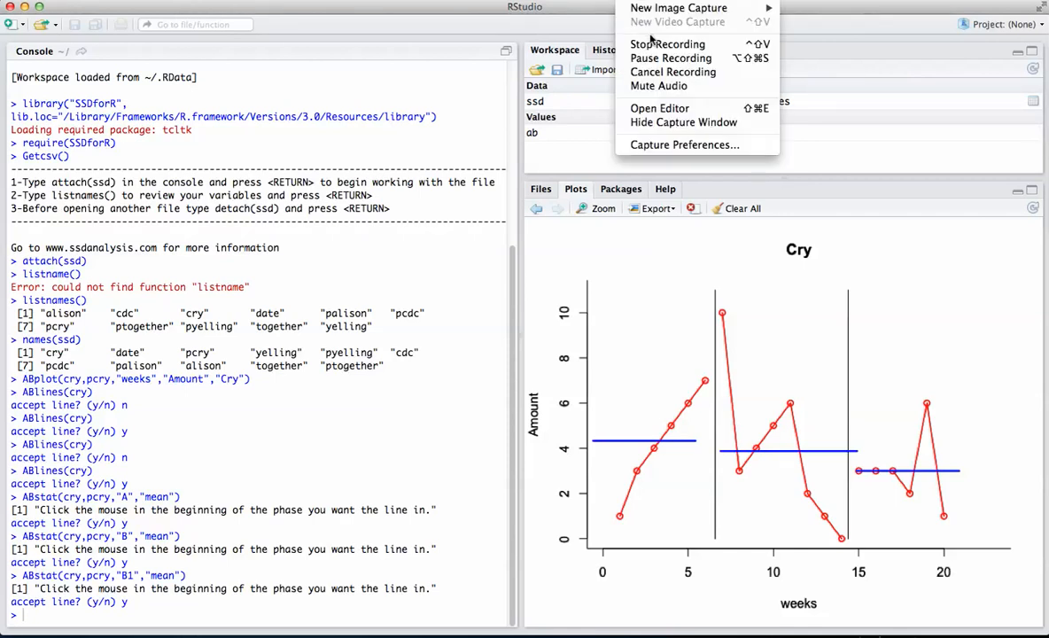